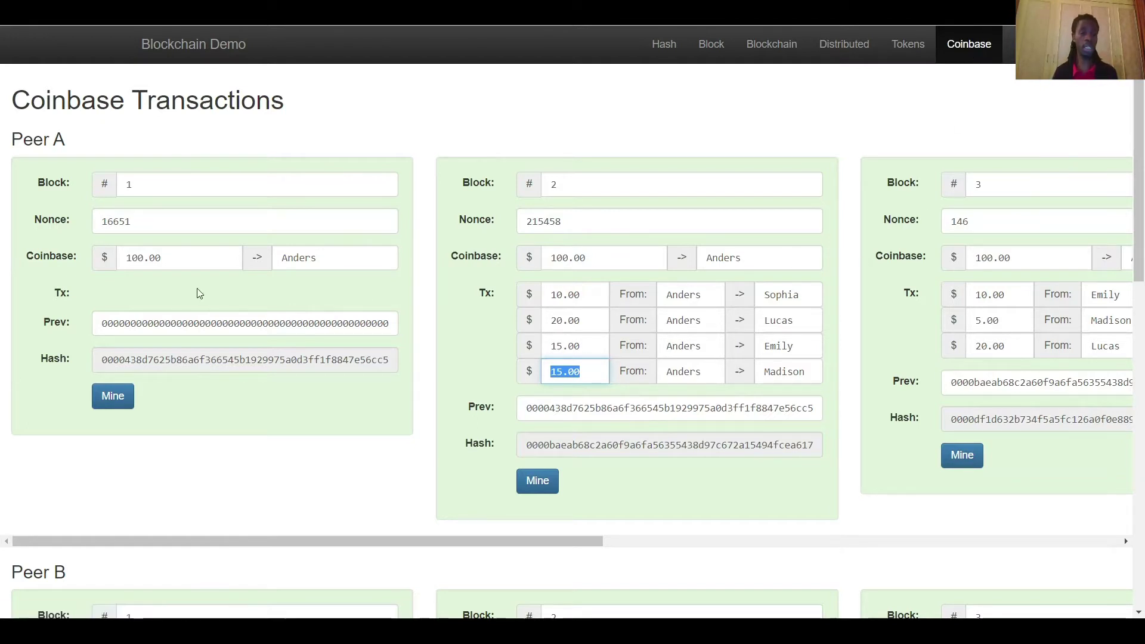
- Examine the coinbase amount and recipient in Peer A's block 1, and the 20.00 transaction in block 2
{"action": "left_click_drag", "start_coordinate": [109, 260], "coordinate": [94, 259]}
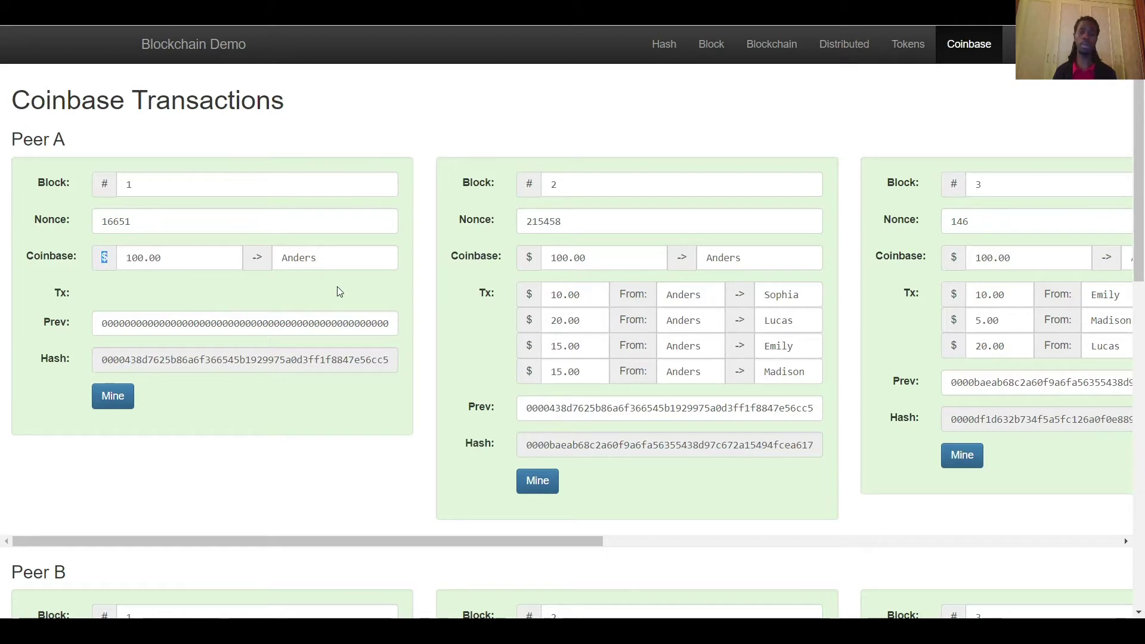
{"action": "double_click", "coordinate": [323, 262]}
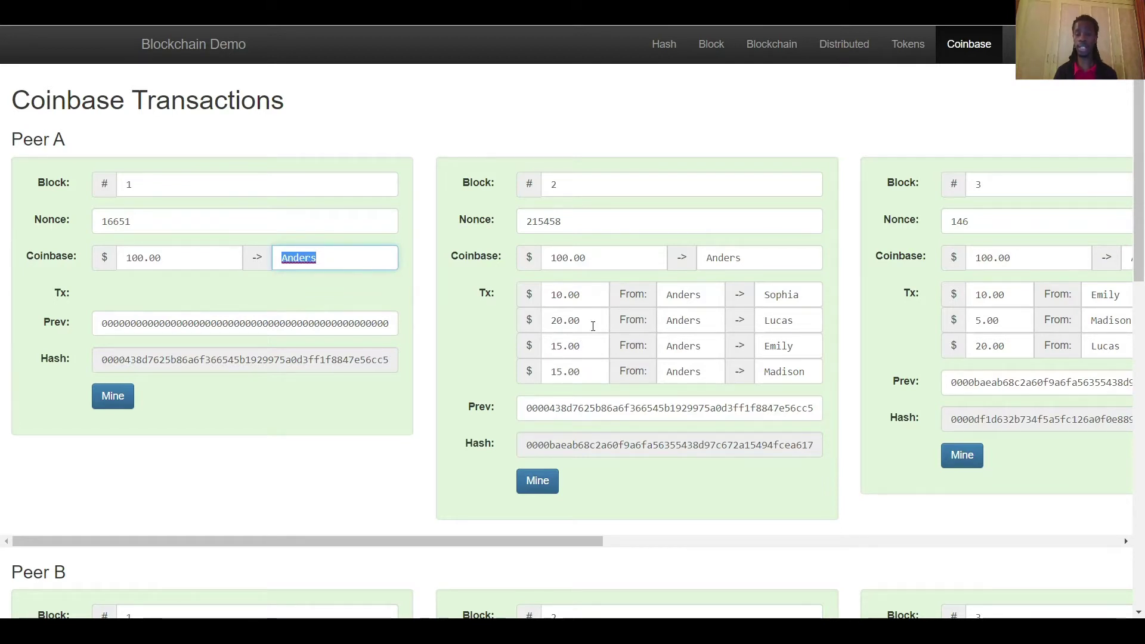
{"action": "left_click_drag", "start_coordinate": [589, 322], "coordinate": [547, 321]}
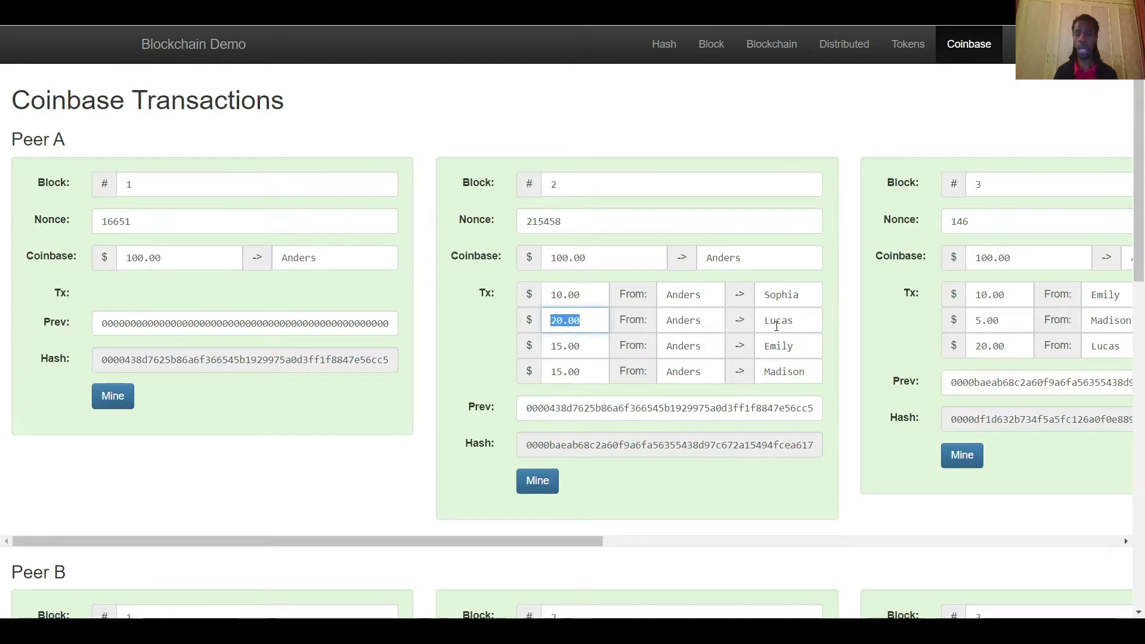
{"action": "left_click_drag", "start_coordinate": [795, 321], "coordinate": [760, 324]}
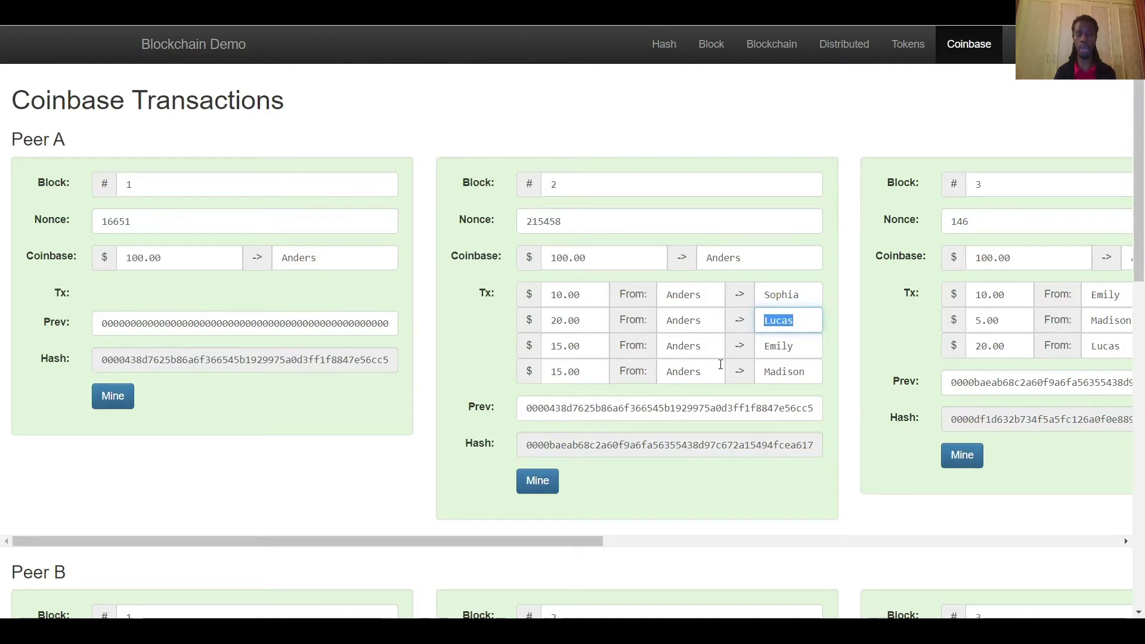
- Try changing the last transaction amount in Peer A's block 2 to 150.00 and to 5.00, restoring 15.00 each time
{"action": "left_click", "coordinate": [563, 373]}
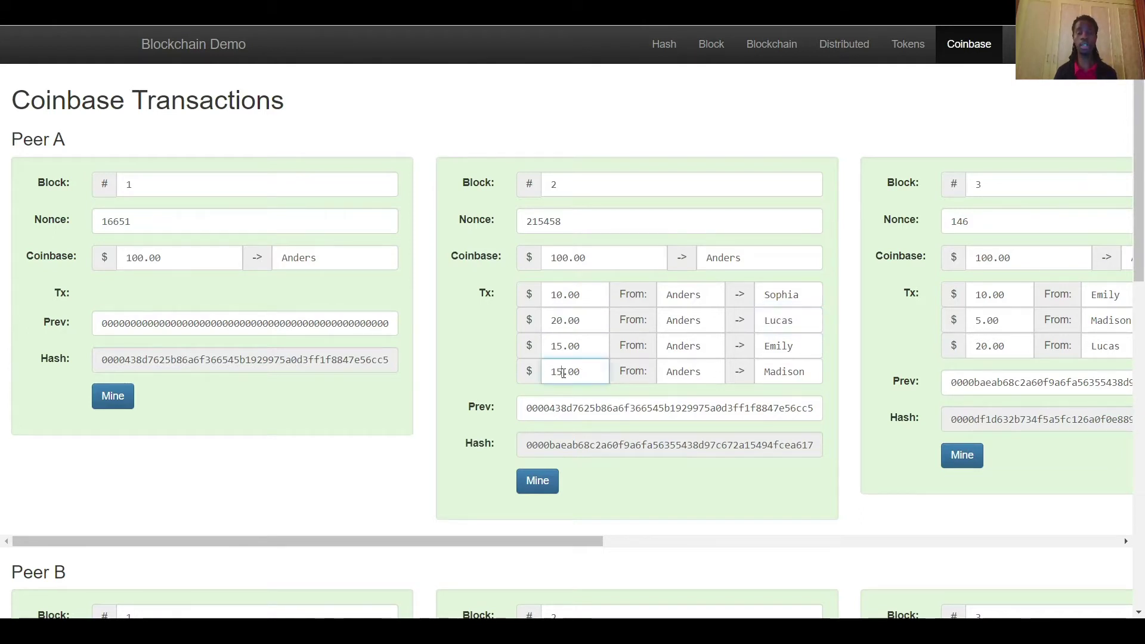
{"action": "type", "text": "0"}
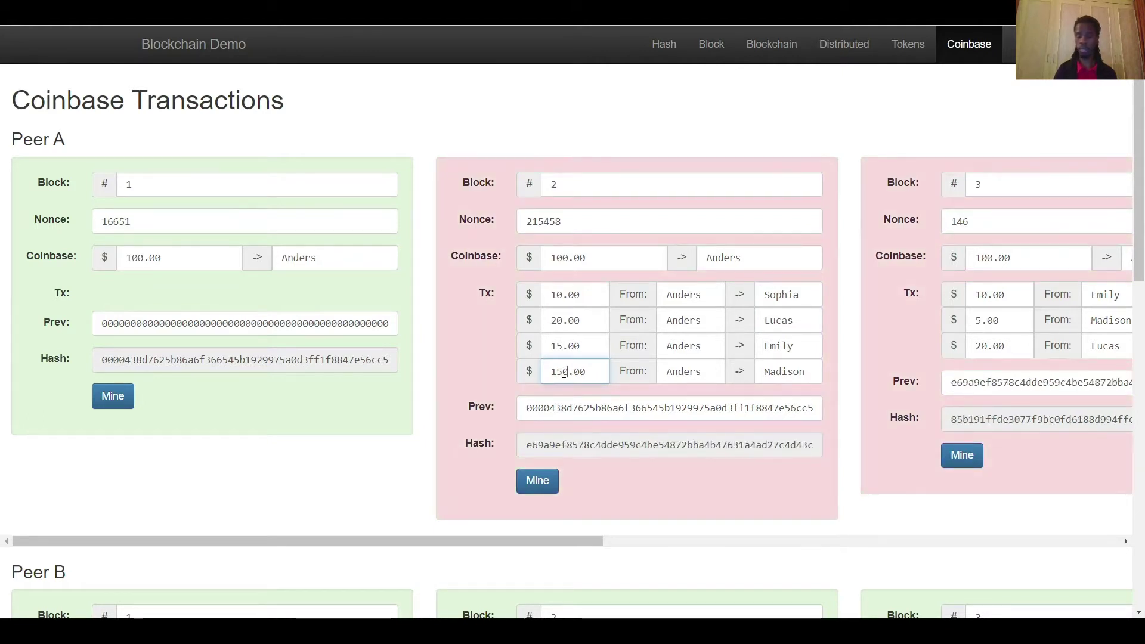
{"action": "key", "text": "BackSpace"}
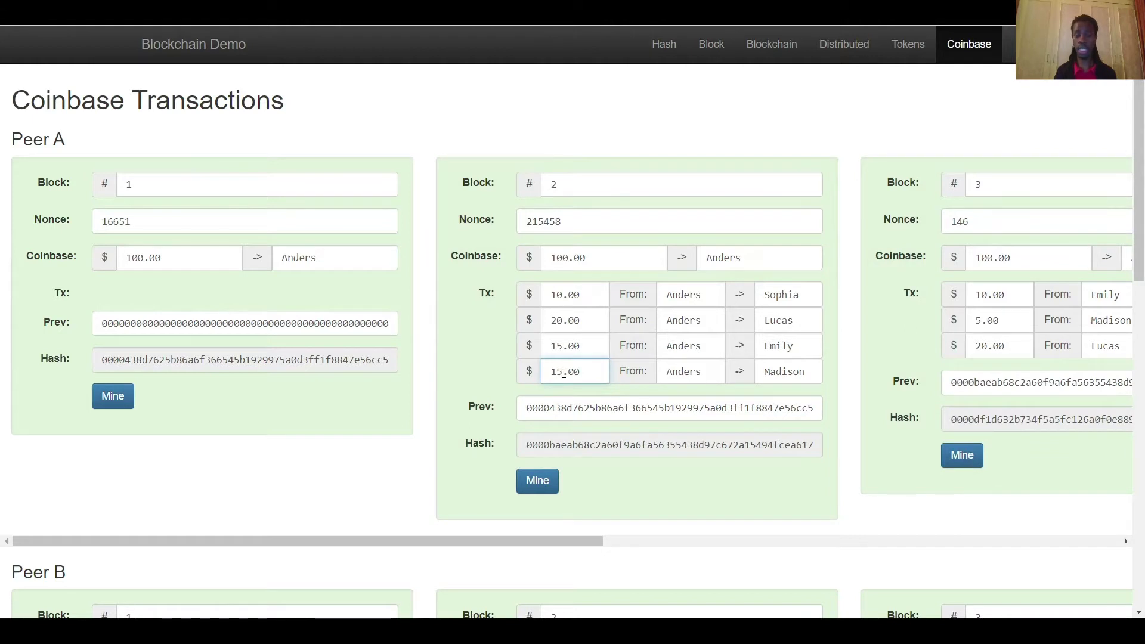
{"action": "key", "text": "Left"}
{"action": "key", "text": "BackSpace"}
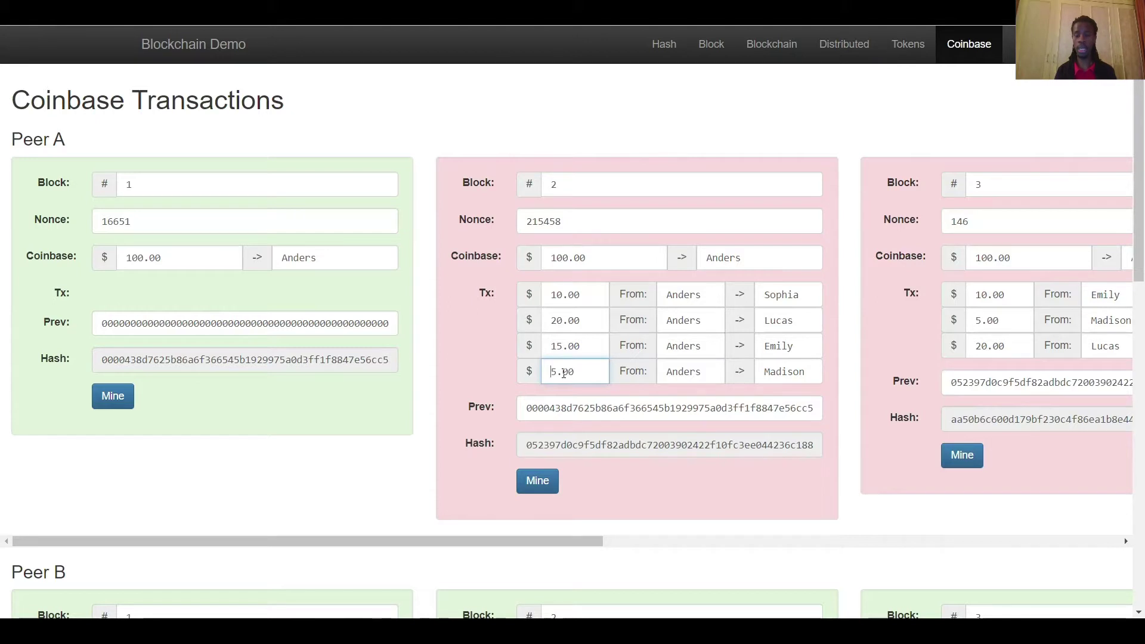
{"action": "type", "text": "1"}
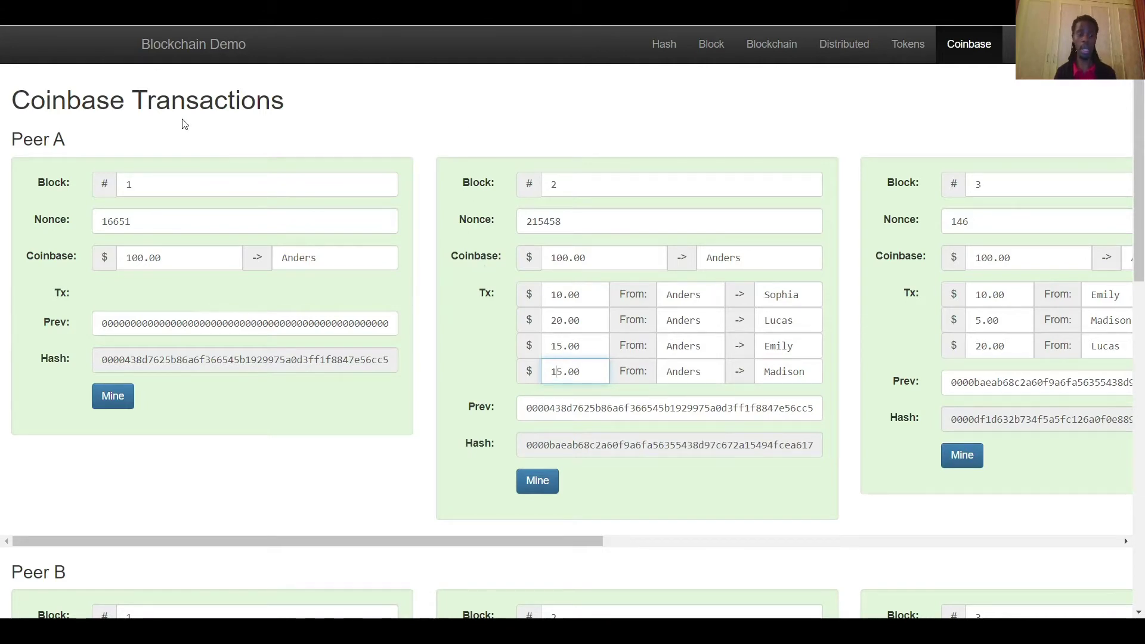
- Look through the Peer A, Peer B and Peer C copies of the coinbase blockchain
{"action": "scroll", "coordinate": [71, 149], "scroll_direction": "down", "scroll_amount": 12}
{"action": "left_click_drag", "start_coordinate": [67, 260], "coordinate": [52, 258]}
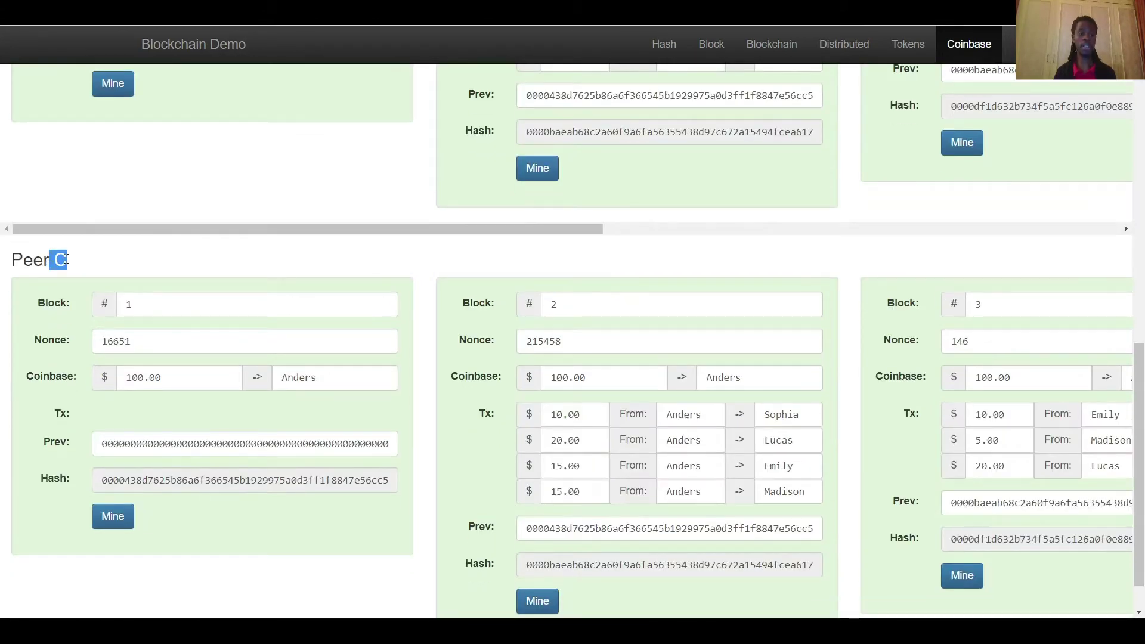
{"action": "scroll", "coordinate": [673, 357], "scroll_direction": "up", "scroll_amount": 9}
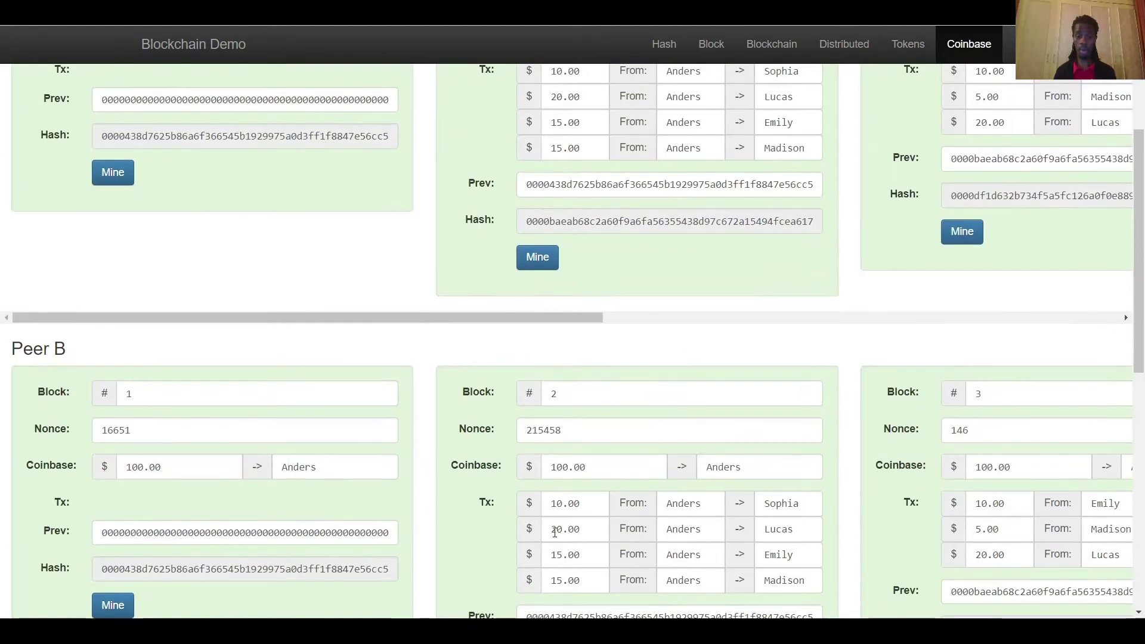
- Bring blocks 2 to 4 into view for each peer and compare their transactions and hashes
{"action": "scroll", "coordinate": [567, 280], "scroll_direction": "down", "scroll_amount": 1}
{"action": "left_click_drag", "start_coordinate": [563, 250], "coordinate": [781, 250]}
{"action": "scroll", "coordinate": [651, 421], "scroll_direction": "up", "scroll_amount": 4}
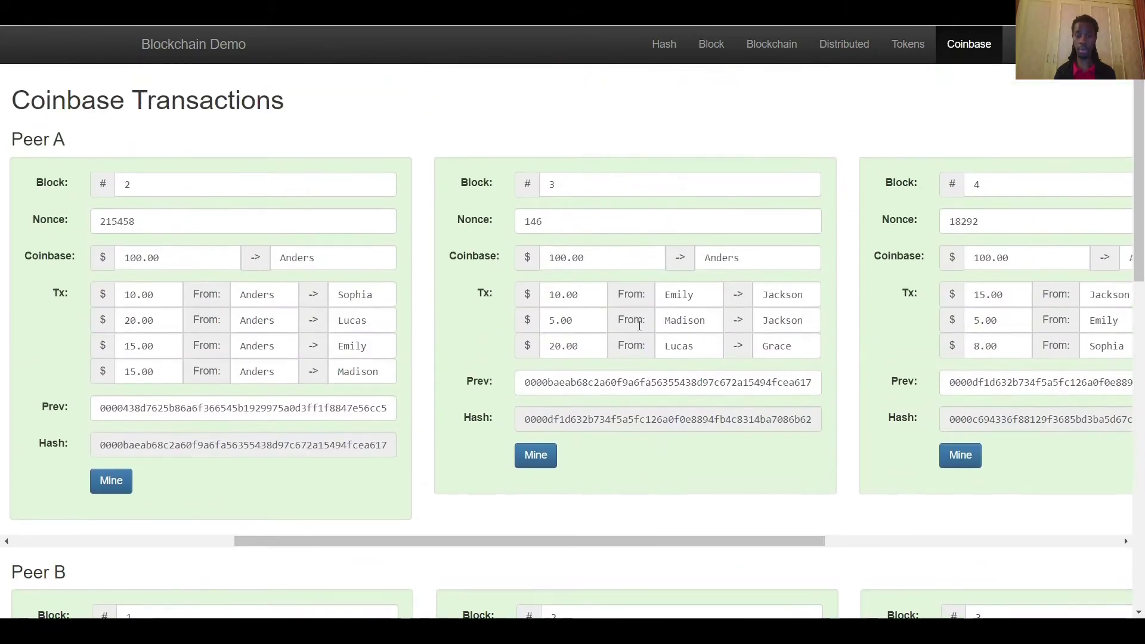
{"action": "scroll", "coordinate": [643, 357], "scroll_direction": "down", "scroll_amount": 9}
{"action": "scroll", "coordinate": [644, 353], "scroll_direction": "up", "scroll_amount": 9}
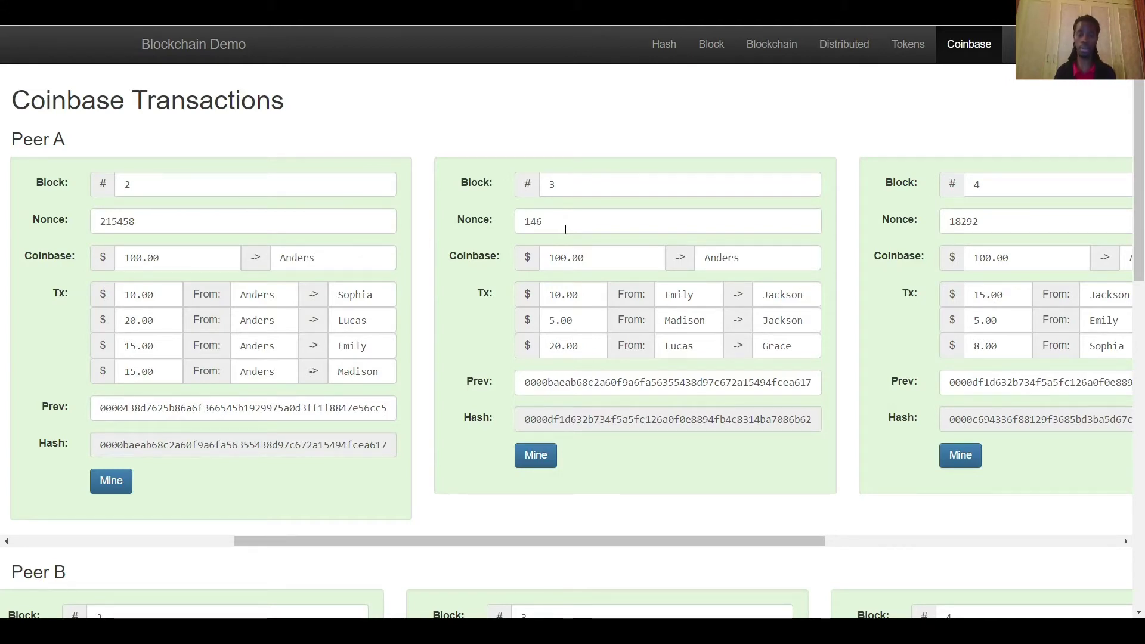
{"action": "scroll", "coordinate": [553, 223], "scroll_direction": "down", "scroll_amount": 3}
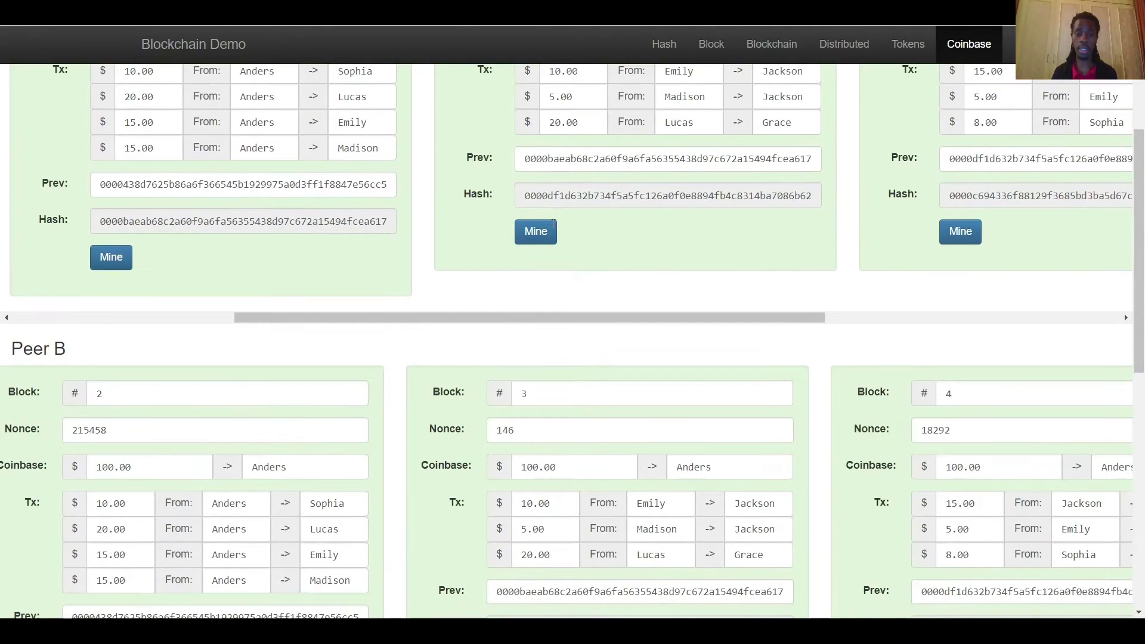
{"action": "scroll", "coordinate": [565, 423], "scroll_direction": "down", "scroll_amount": 8}
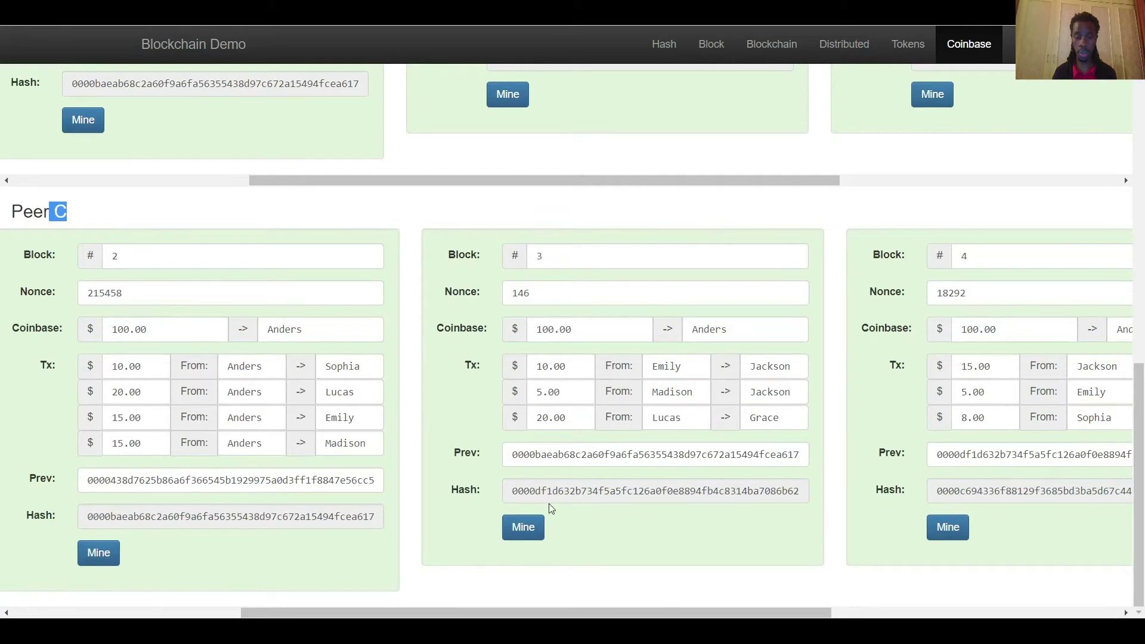
{"action": "scroll", "coordinate": [557, 501], "scroll_direction": "up", "scroll_amount": 5}
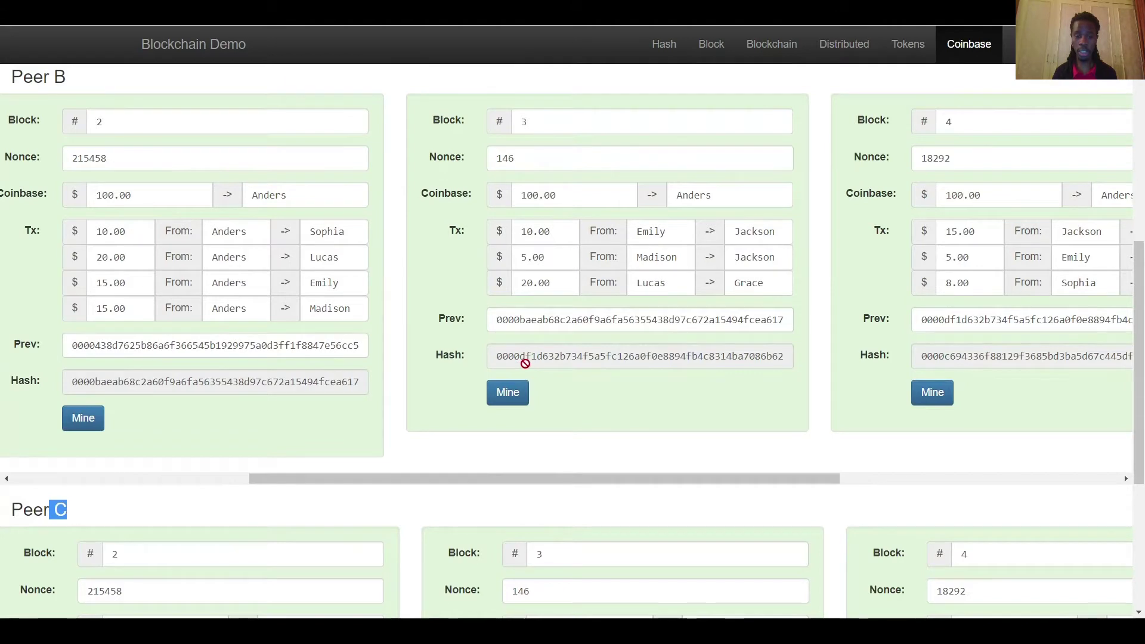
{"action": "scroll", "coordinate": [525, 365], "scroll_direction": "up", "scroll_amount": 5}
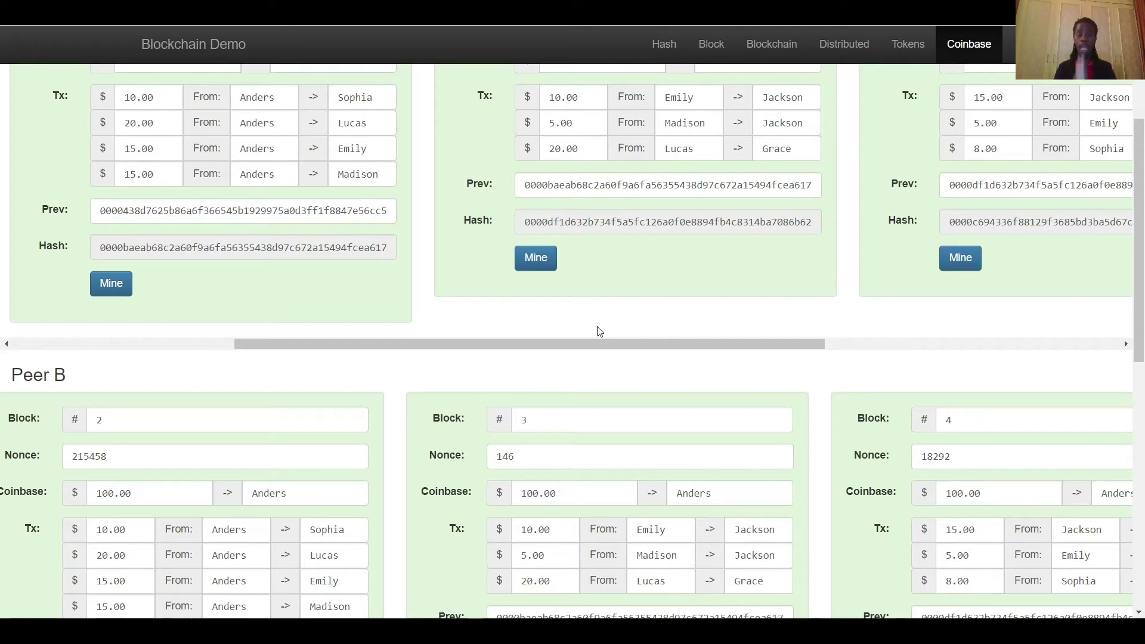
{"action": "scroll", "coordinate": [599, 332], "scroll_direction": "up", "scroll_amount": 3}
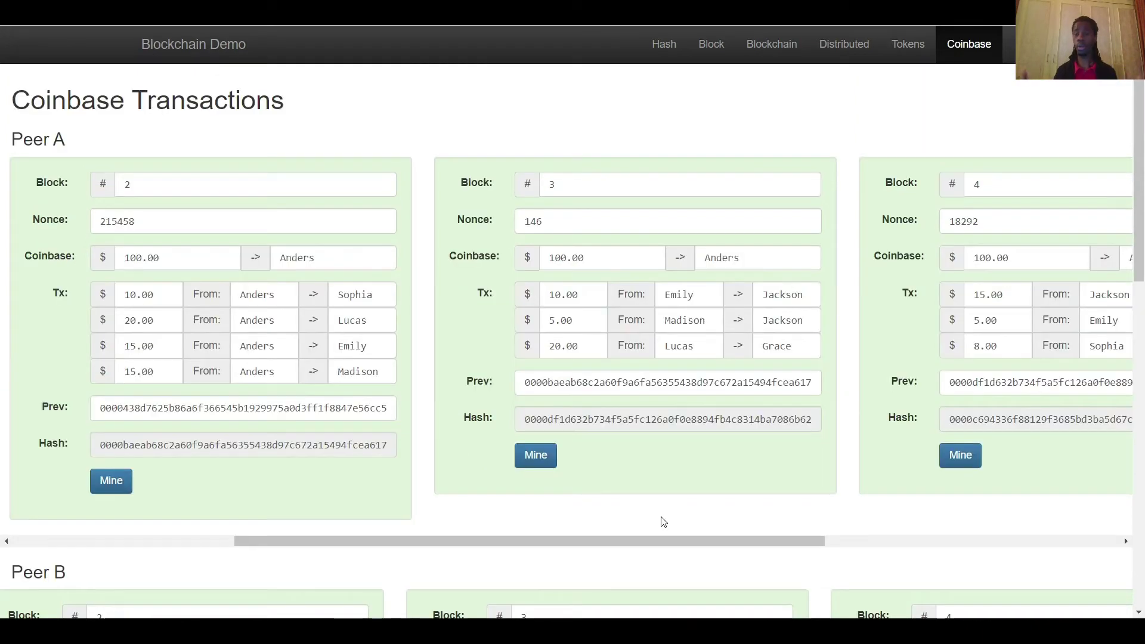
- Set the second transaction amount in Peer A's block 2 to 200.00 and re-mine blocks 2 and 3
{"action": "scroll", "coordinate": [663, 522], "scroll_direction": "left", "scroll_amount": 5}
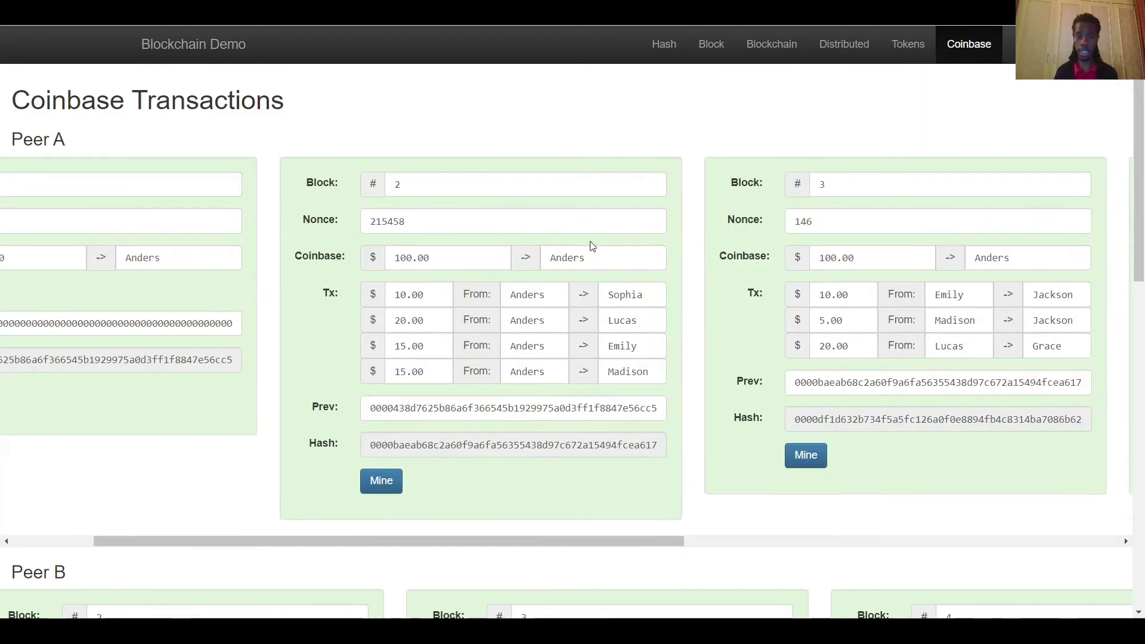
{"action": "left_click_drag", "start_coordinate": [588, 258], "coordinate": [548, 260]}
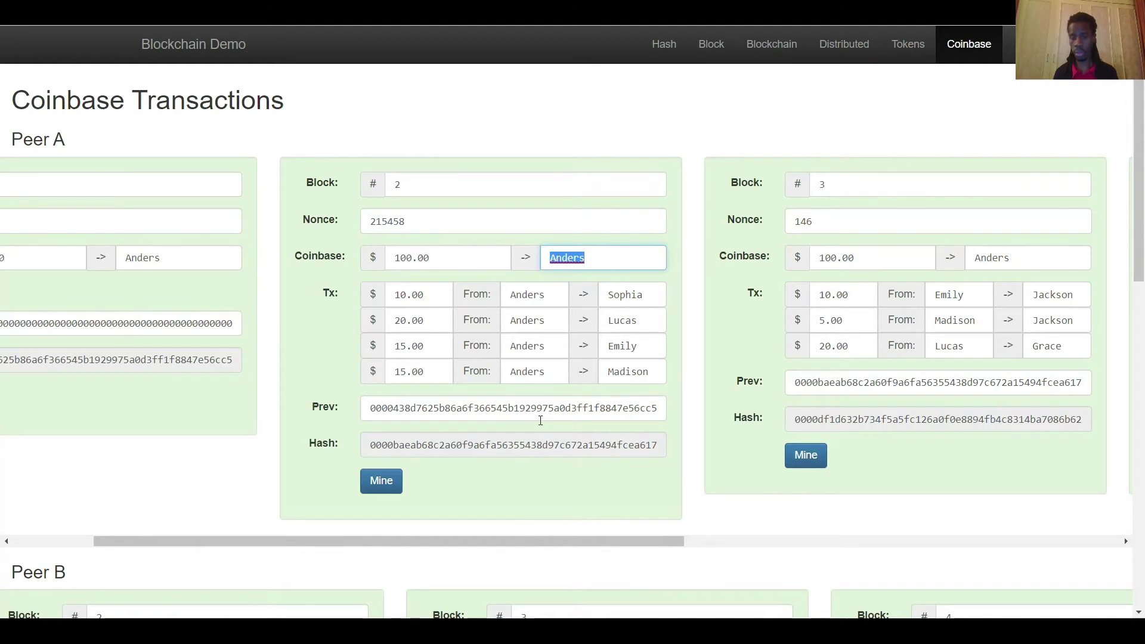
{"action": "left_click", "coordinate": [418, 320]}
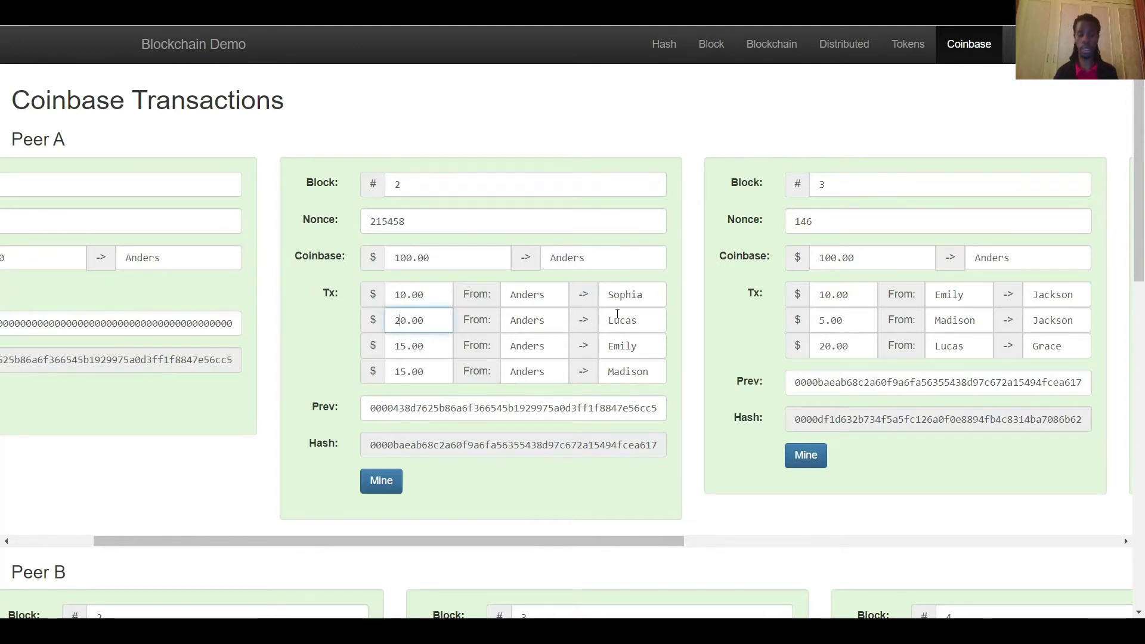
{"action": "type", "text": "0"}
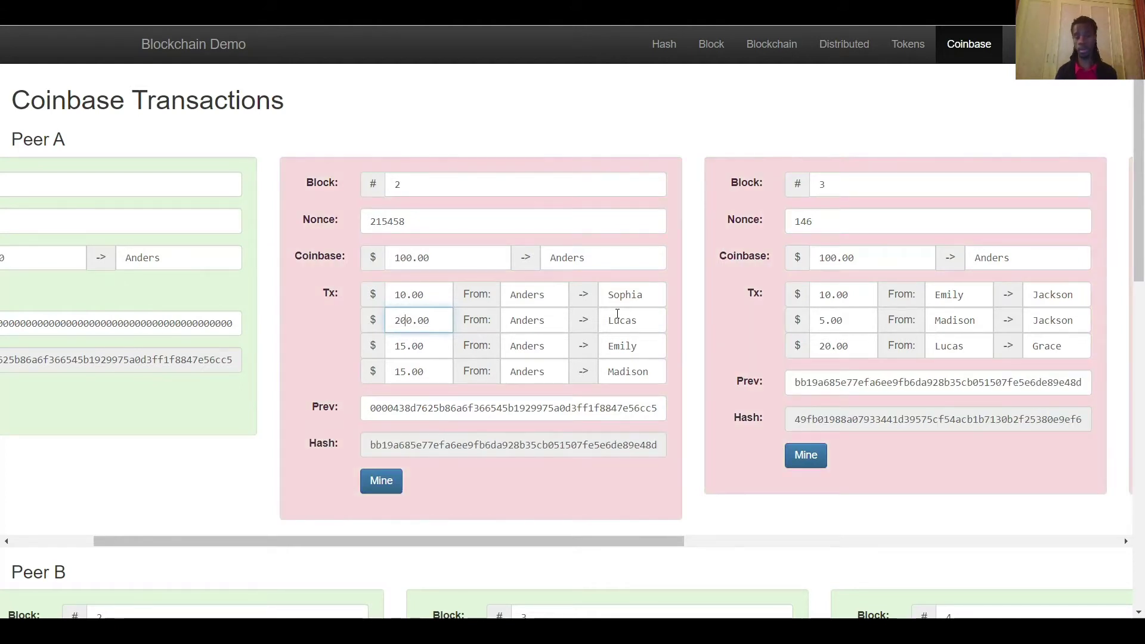
{"action": "left_click", "coordinate": [371, 491]}
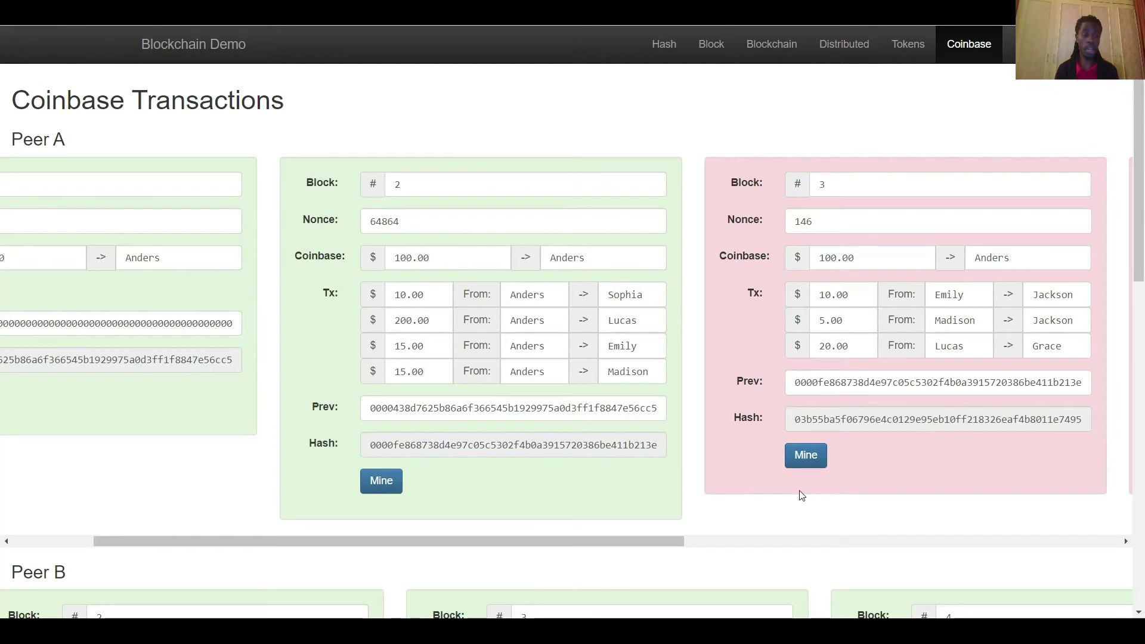
{"action": "left_click", "coordinate": [805, 456]}
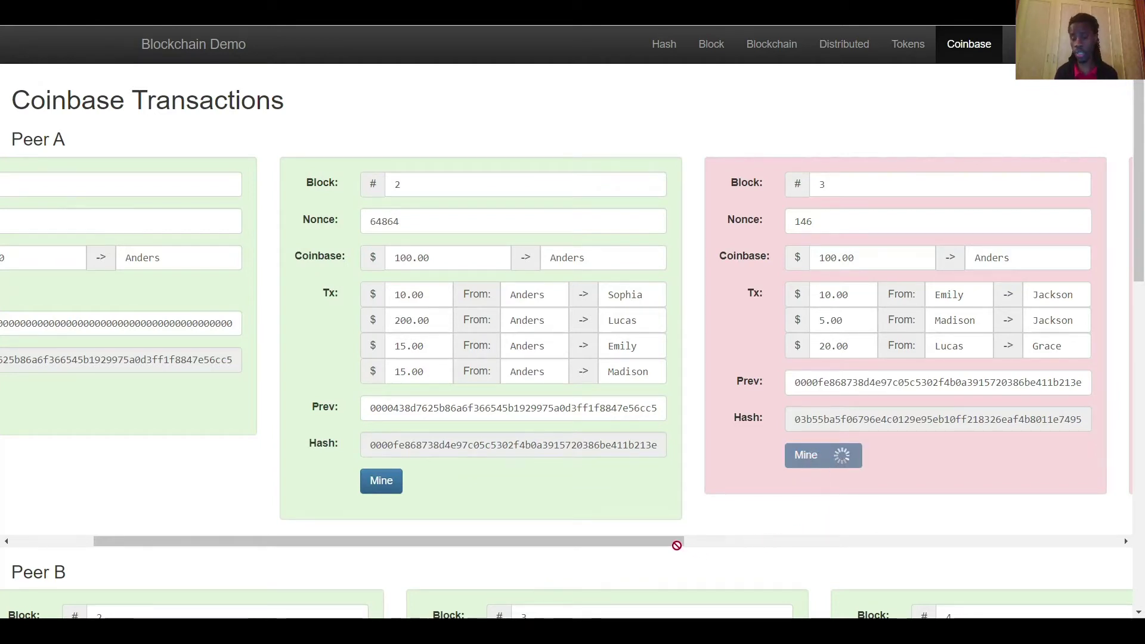
- Review the altered 200.00 transaction in Peer A's block 2 against that block's coinbase amount
{"action": "left_click_drag", "start_coordinate": [673, 541], "coordinate": [331, 543]}
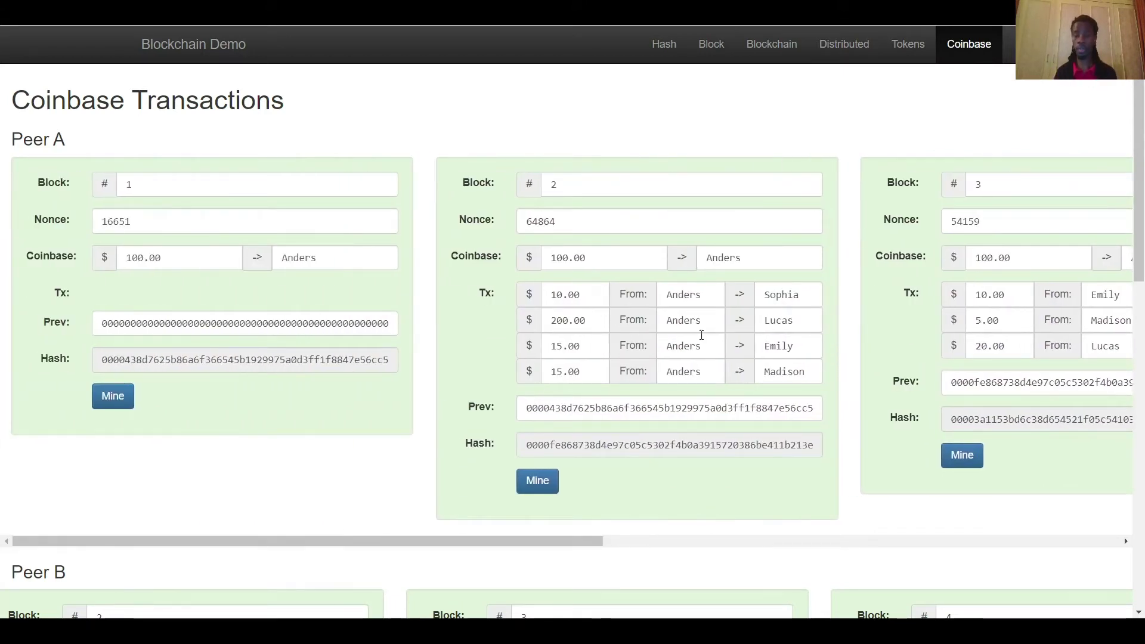
{"action": "left_click_drag", "start_coordinate": [581, 324], "coordinate": [534, 451]}
{"action": "left_click_drag", "start_coordinate": [587, 261], "coordinate": [551, 262]}
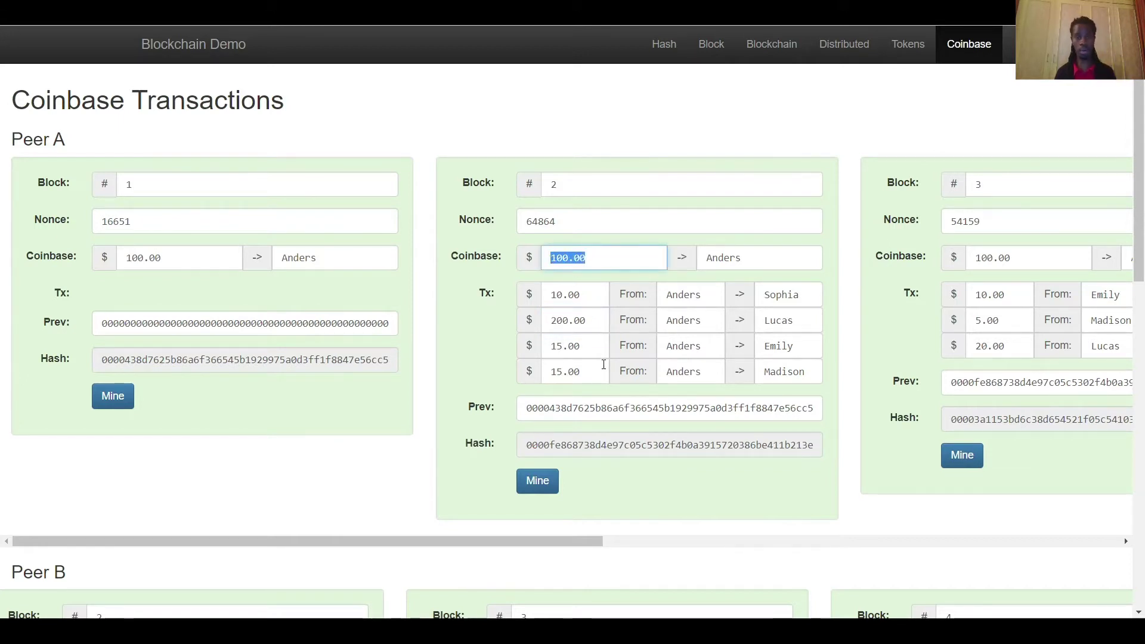
- Compare block 2's transactions and hash in Peer B and Peer C with the altered copy in Peer A
{"action": "scroll", "coordinate": [603, 364], "scroll_direction": "down", "scroll_amount": 3}
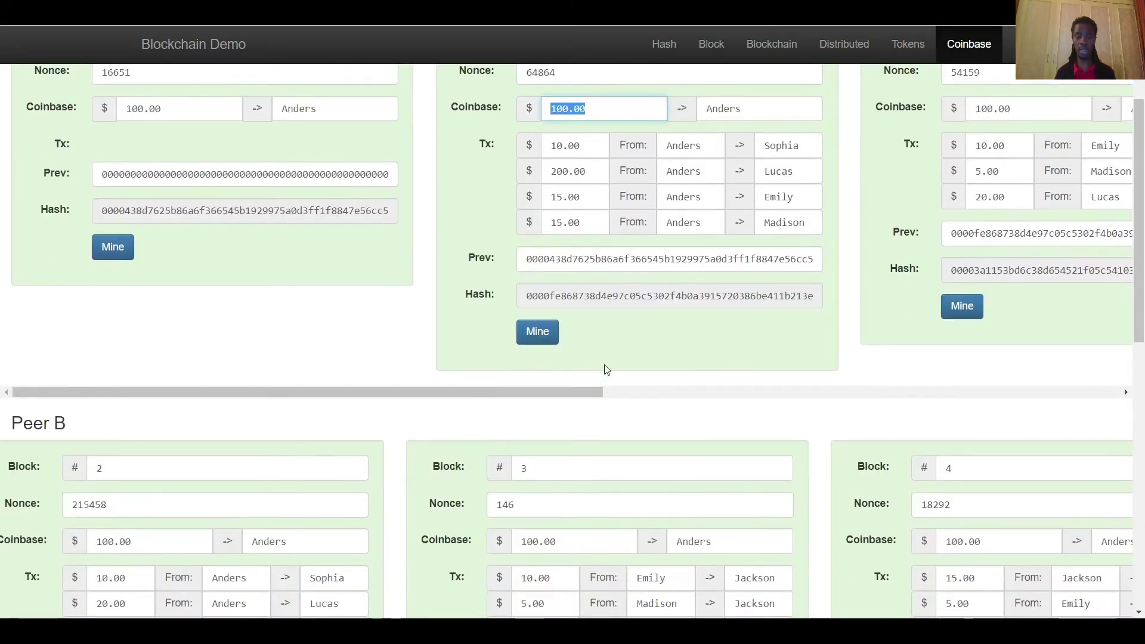
{"action": "scroll", "coordinate": [605, 370], "scroll_direction": "down", "scroll_amount": 4}
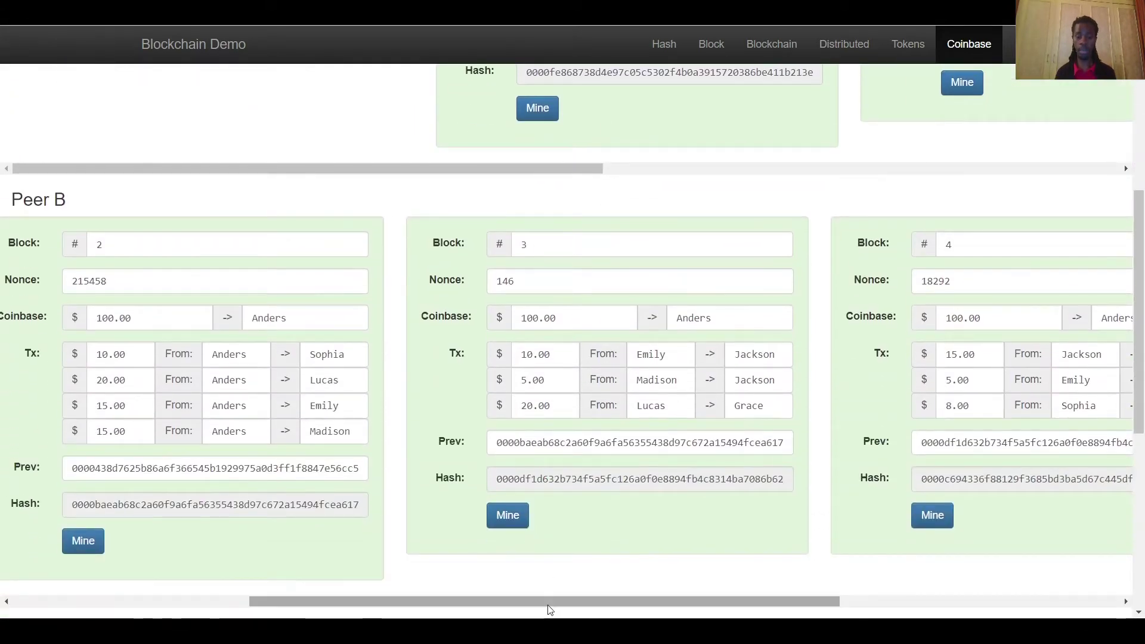
{"action": "left_click_drag", "start_coordinate": [546, 601], "coordinate": [325, 602]}
{"action": "scroll", "coordinate": [386, 614], "scroll_direction": "down", "scroll_amount": 7}
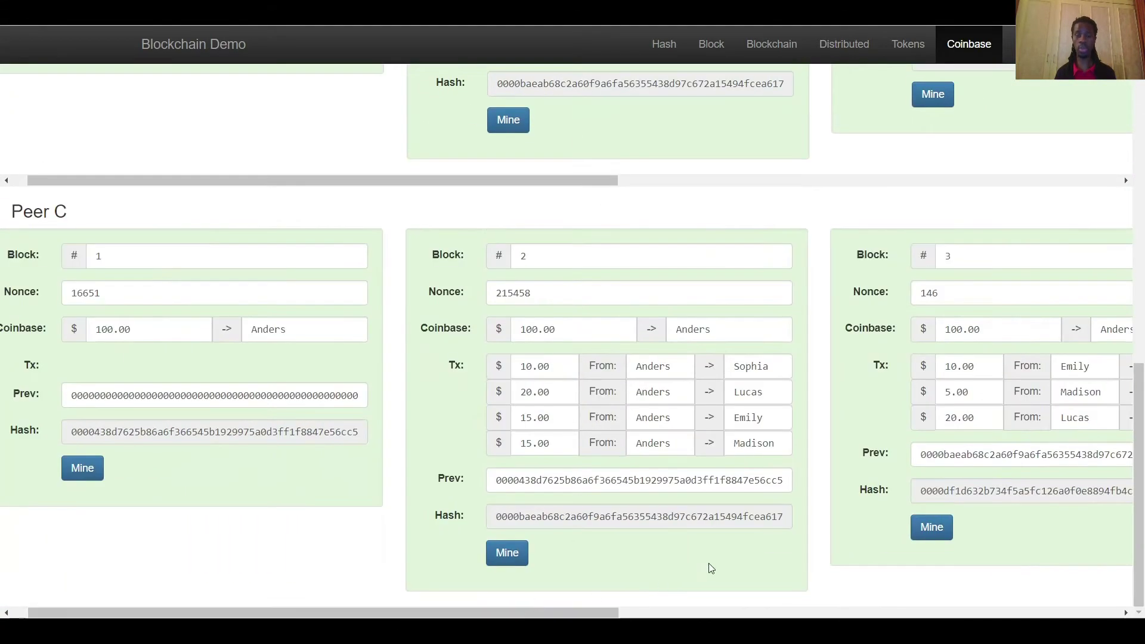
{"action": "scroll", "coordinate": [709, 562], "scroll_direction": "up", "scroll_amount": 9}
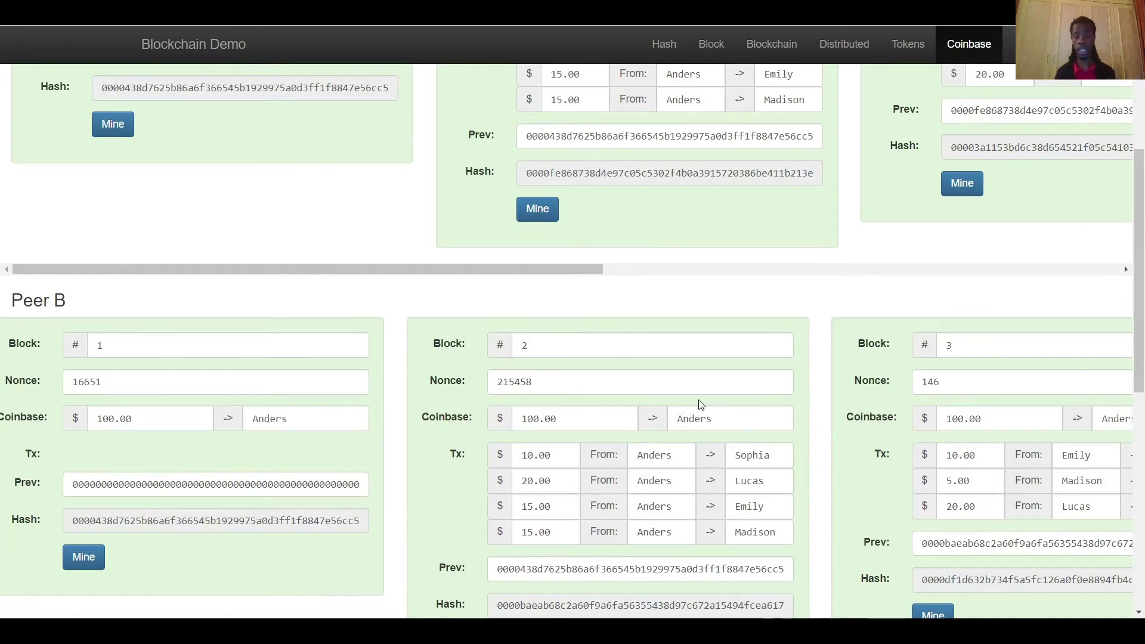
{"action": "scroll", "coordinate": [686, 411], "scroll_direction": "up", "scroll_amount": 3}
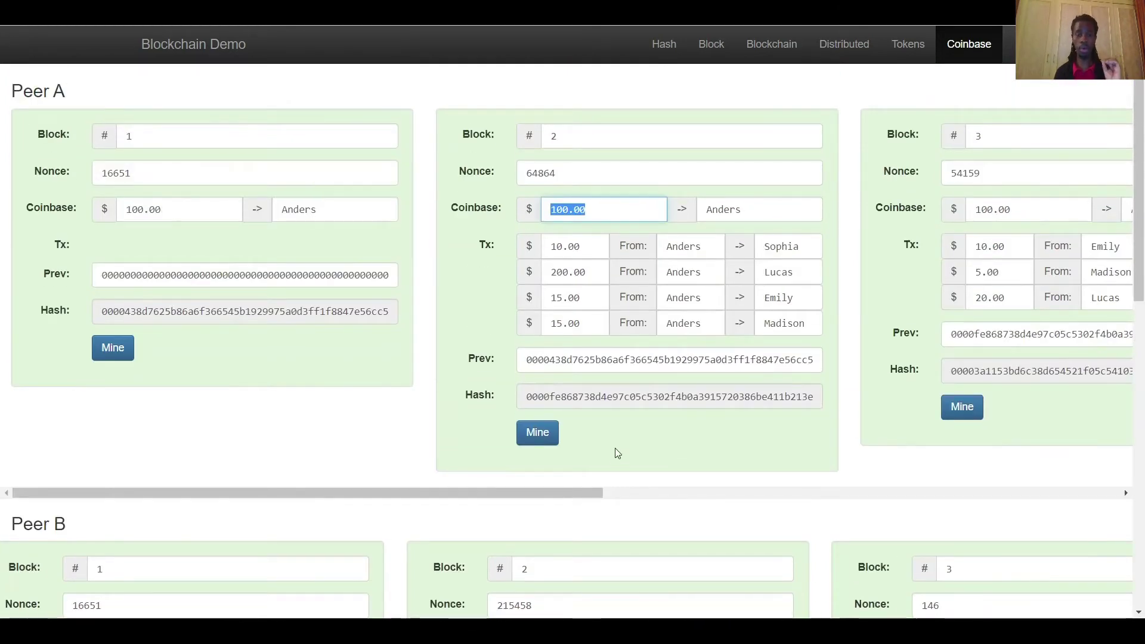
- Compare the nonce of block 2 across Peer A, Peer B and Peer C
{"action": "scroll", "coordinate": [617, 450], "scroll_direction": "down", "scroll_amount": 2}
{"action": "scroll", "coordinate": [617, 446], "scroll_direction": "up", "scroll_amount": 2}
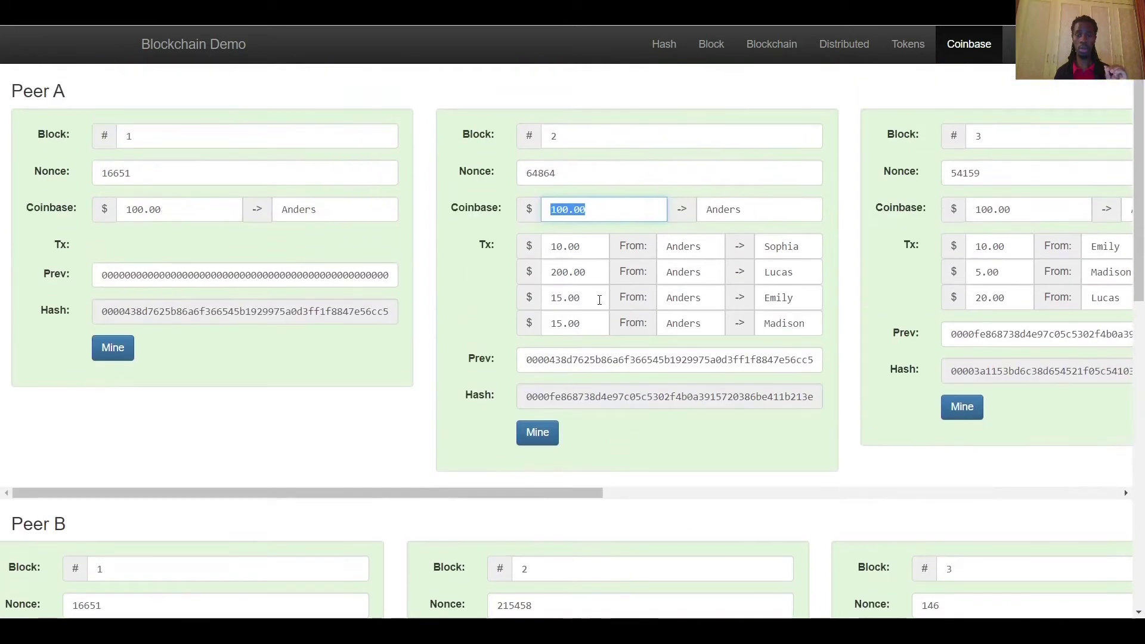
{"action": "left_click", "coordinate": [541, 172]}
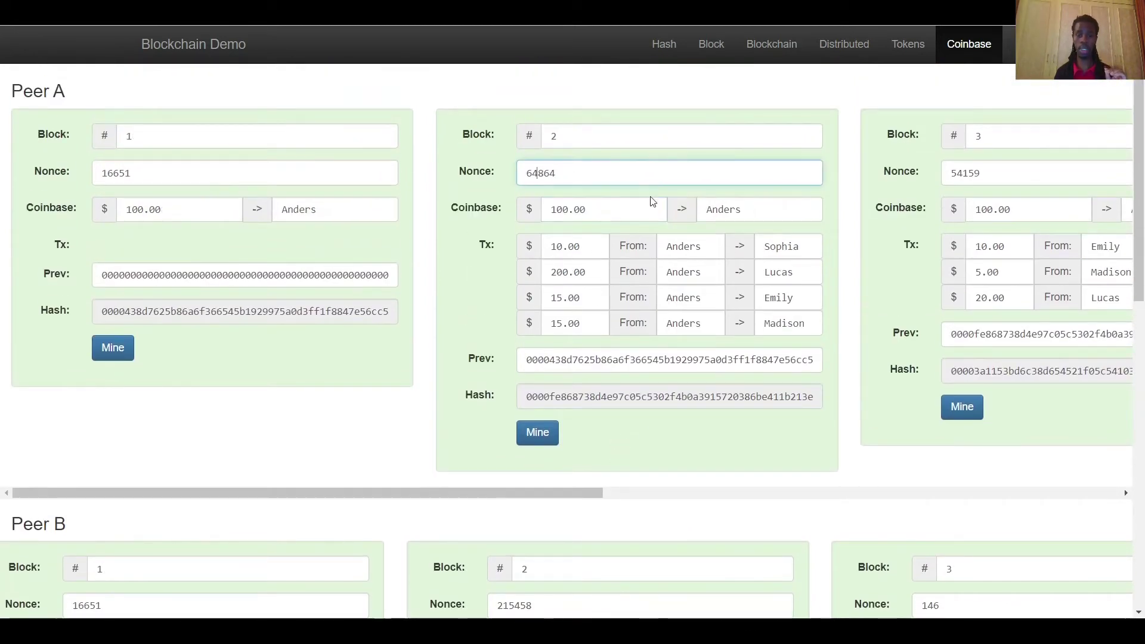
{"action": "scroll", "coordinate": [674, 381], "scroll_direction": "down", "scroll_amount": 5}
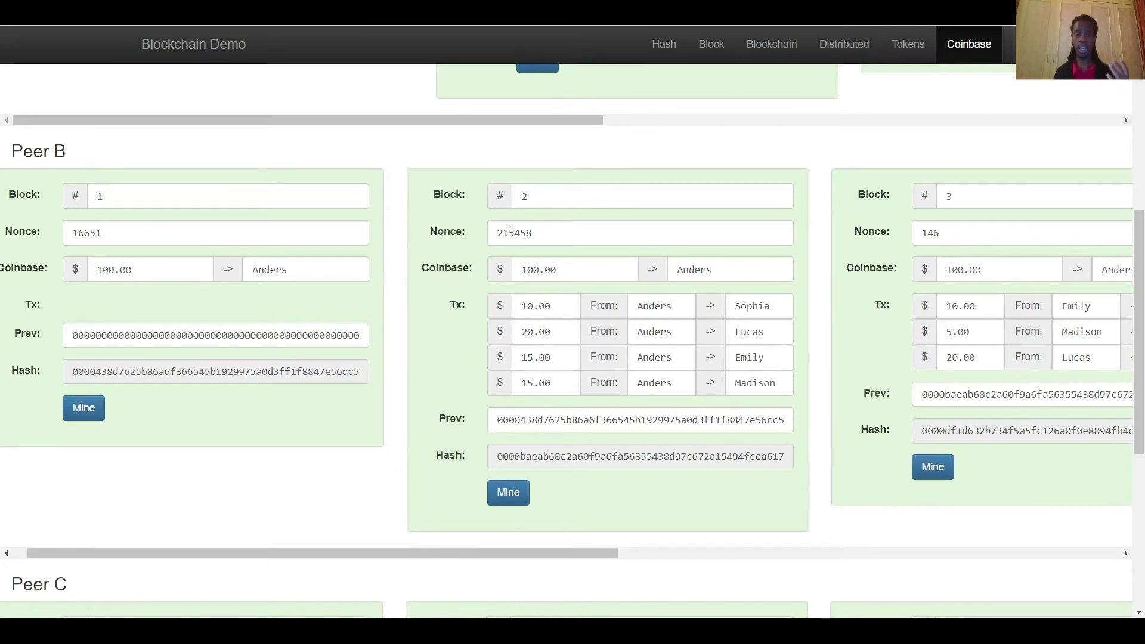
{"action": "scroll", "coordinate": [578, 263], "scroll_direction": "down", "scroll_amount": 4}
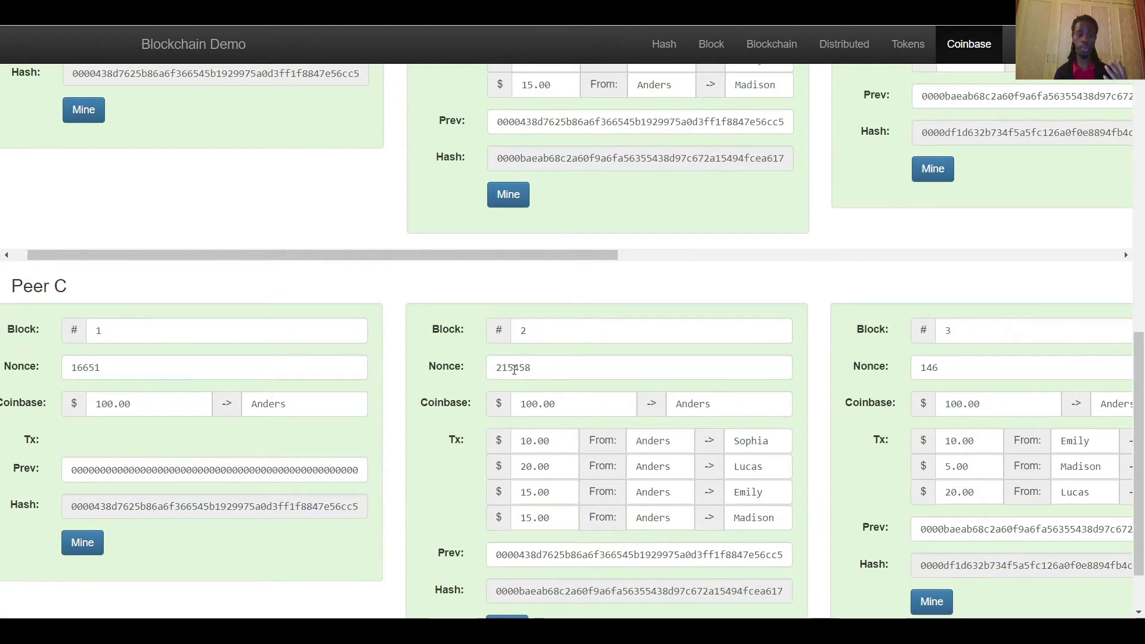
- Compare block 2's hash and second transaction amount in Peer A's altered copy with the copies in Peer C and Peer B
{"action": "scroll", "coordinate": [536, 368], "scroll_direction": "down", "scroll_amount": 1}
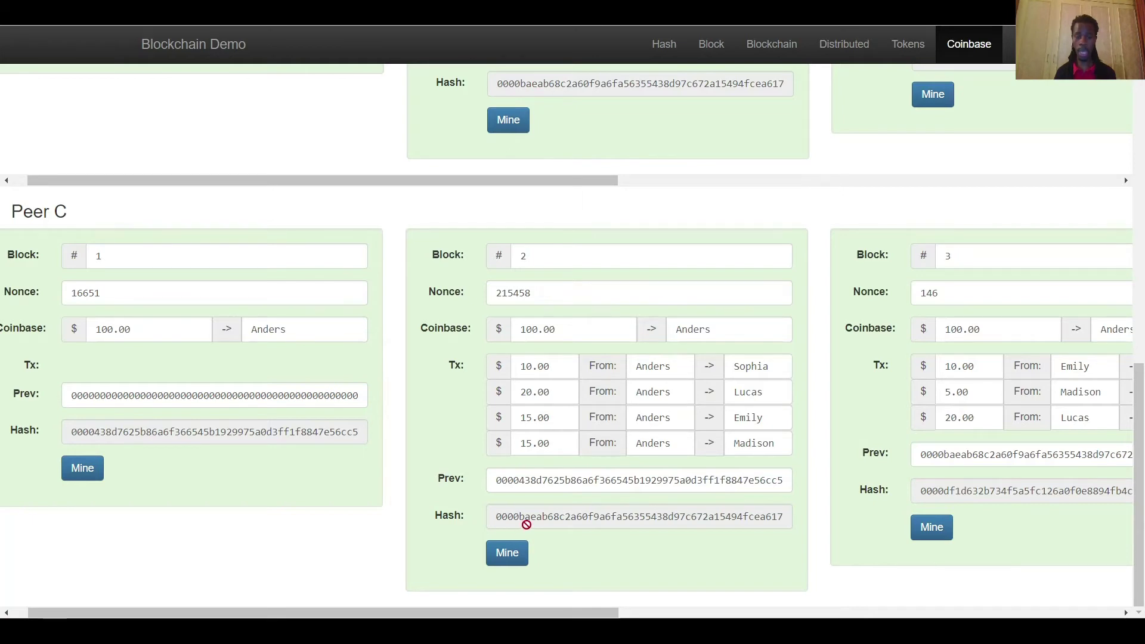
{"action": "scroll", "coordinate": [575, 535], "scroll_direction": "up", "scroll_amount": 7}
{"action": "scroll", "coordinate": [574, 533], "scroll_direction": "up", "scroll_amount": 5}
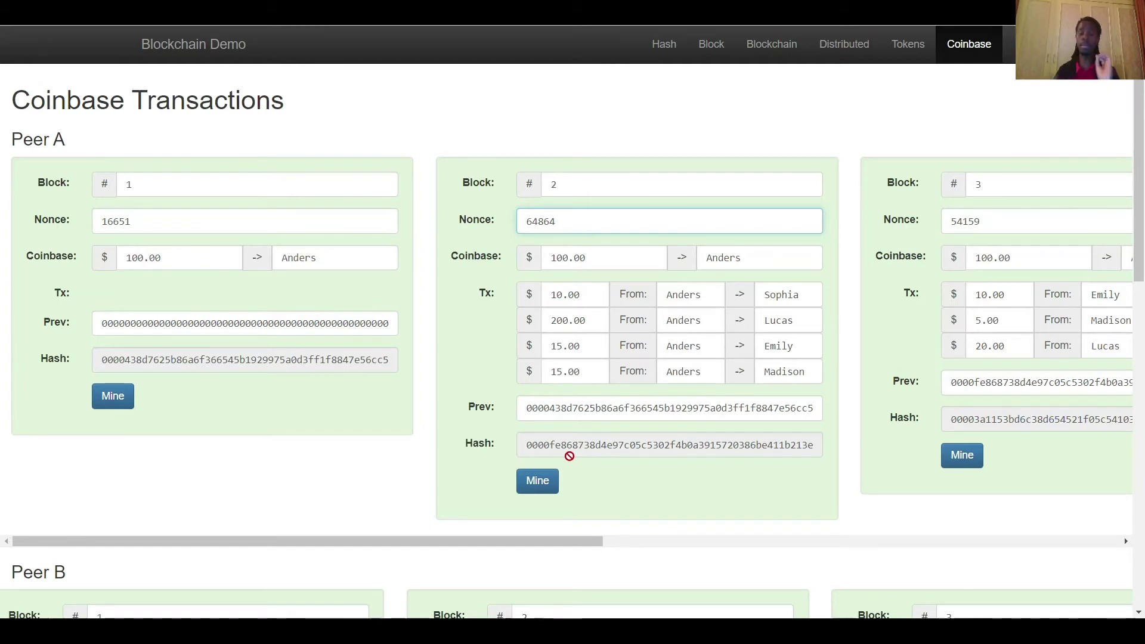
{"action": "scroll", "coordinate": [590, 446], "scroll_direction": "down", "scroll_amount": 5}
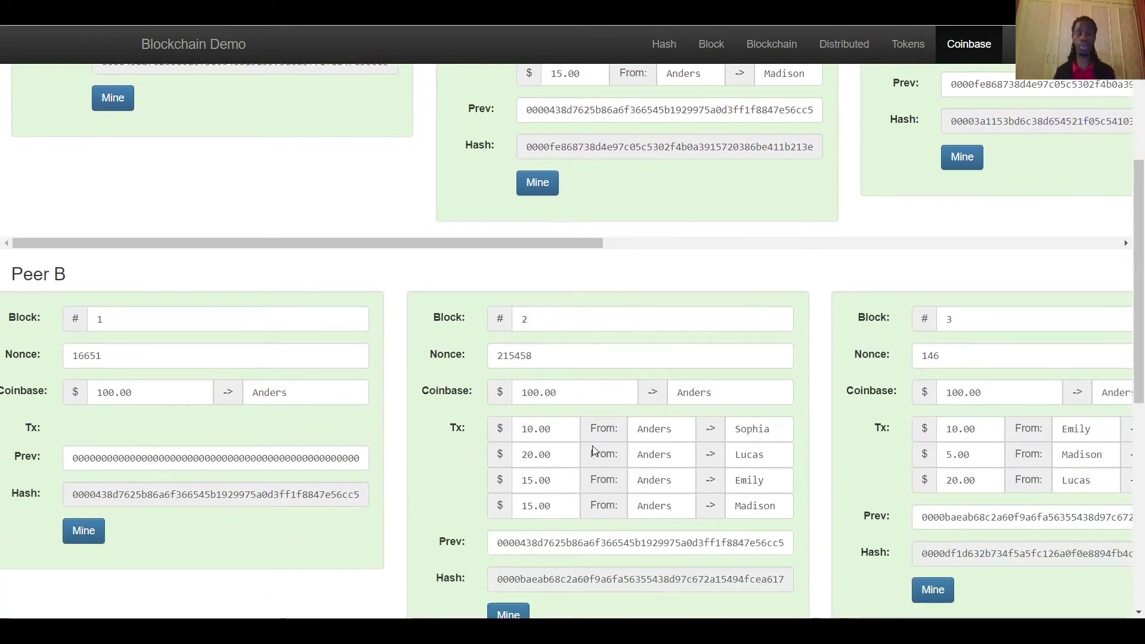
{"action": "scroll", "coordinate": [596, 429], "scroll_direction": "up", "scroll_amount": 5}
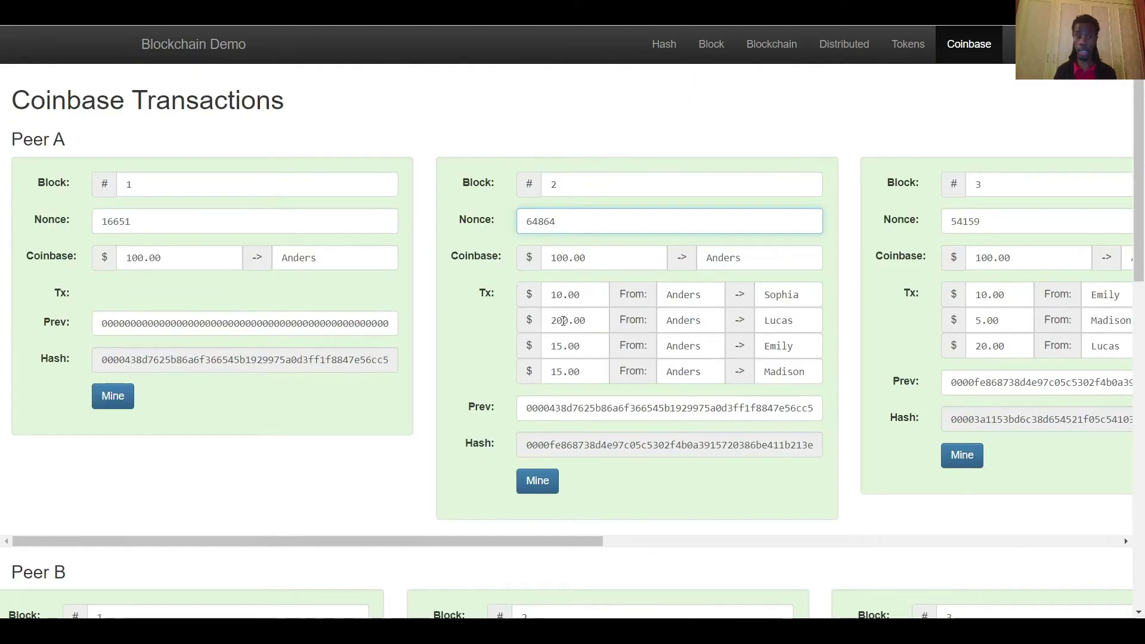
- Set the second transaction amount in Peer A's block 2 to 20.00 and re-mine that block
{"action": "left_click", "coordinate": [562, 321]}
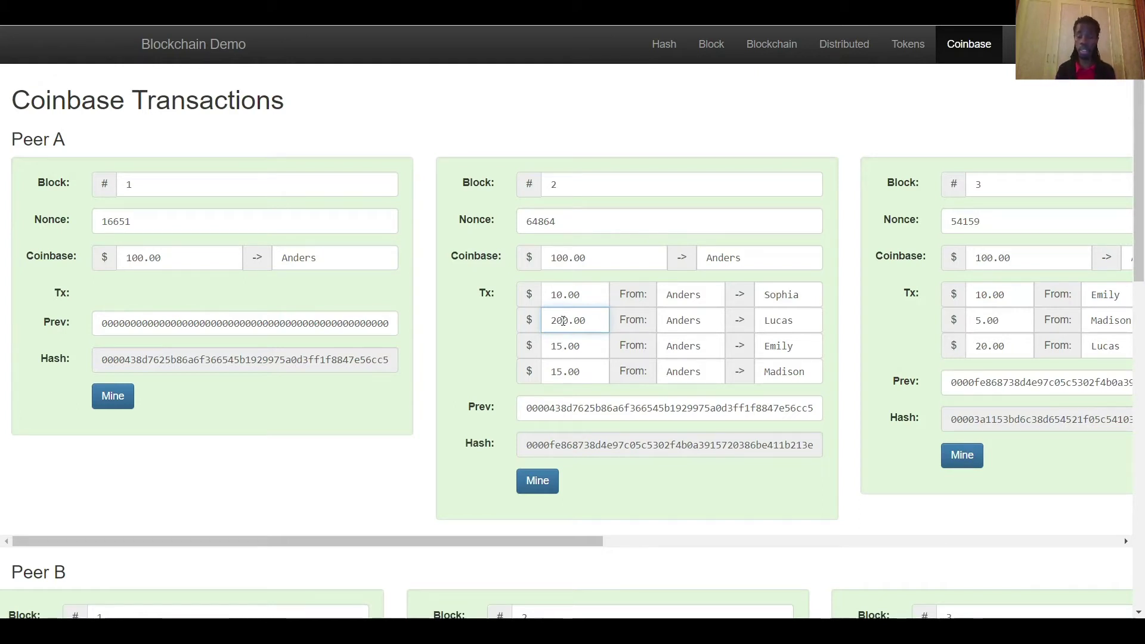
{"action": "key", "text": "BackSpace"}
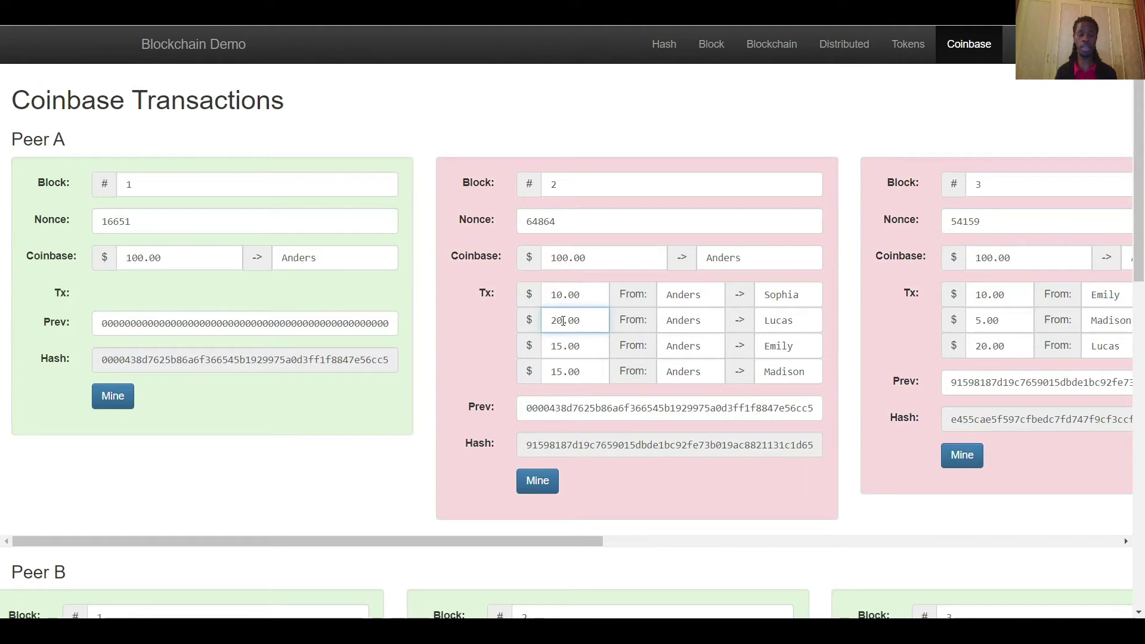
{"action": "left_click", "coordinate": [537, 480]}
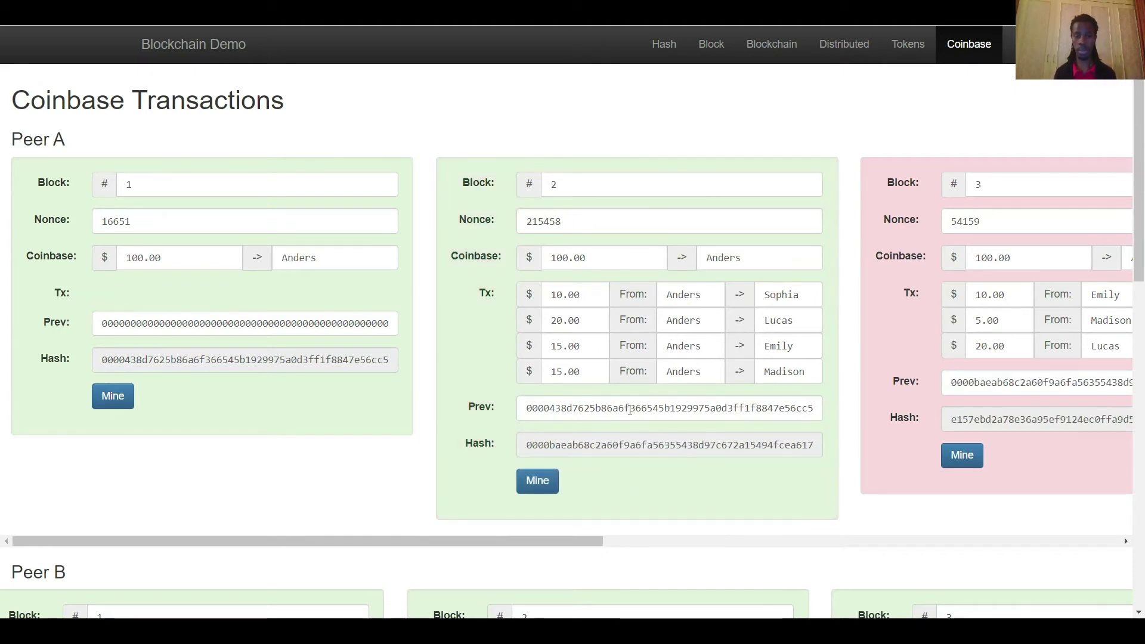
- Compare the nonce and hash of Peer A's re-mined block 2 with those in Peer B and Peer C
{"action": "scroll", "coordinate": [654, 447], "scroll_direction": "down", "scroll_amount": 3}
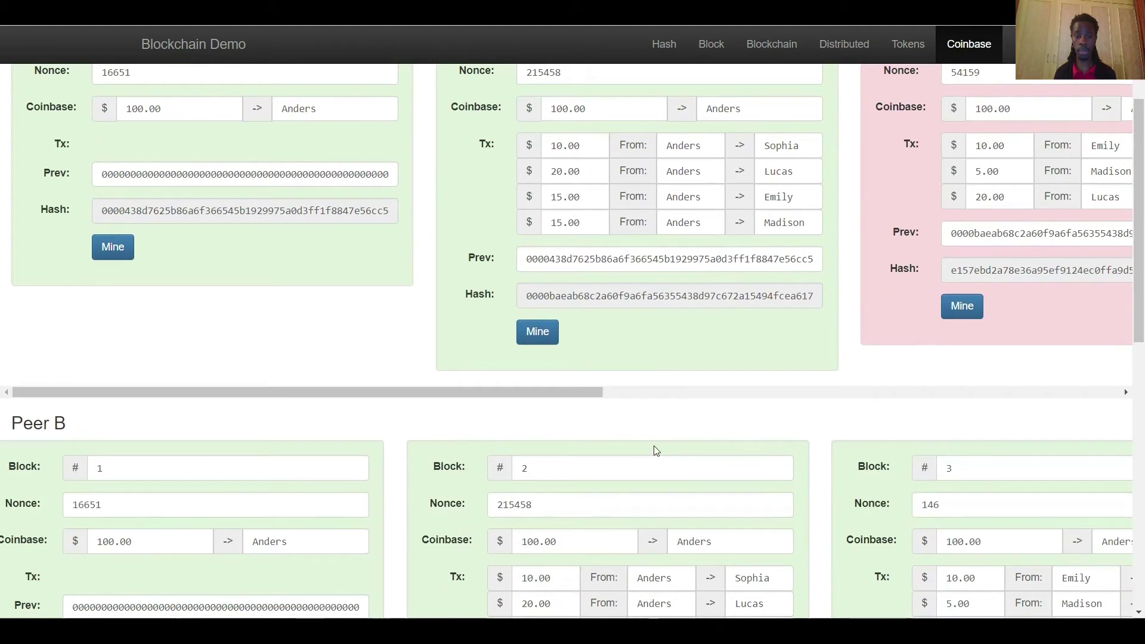
{"action": "left_click", "coordinate": [539, 72]}
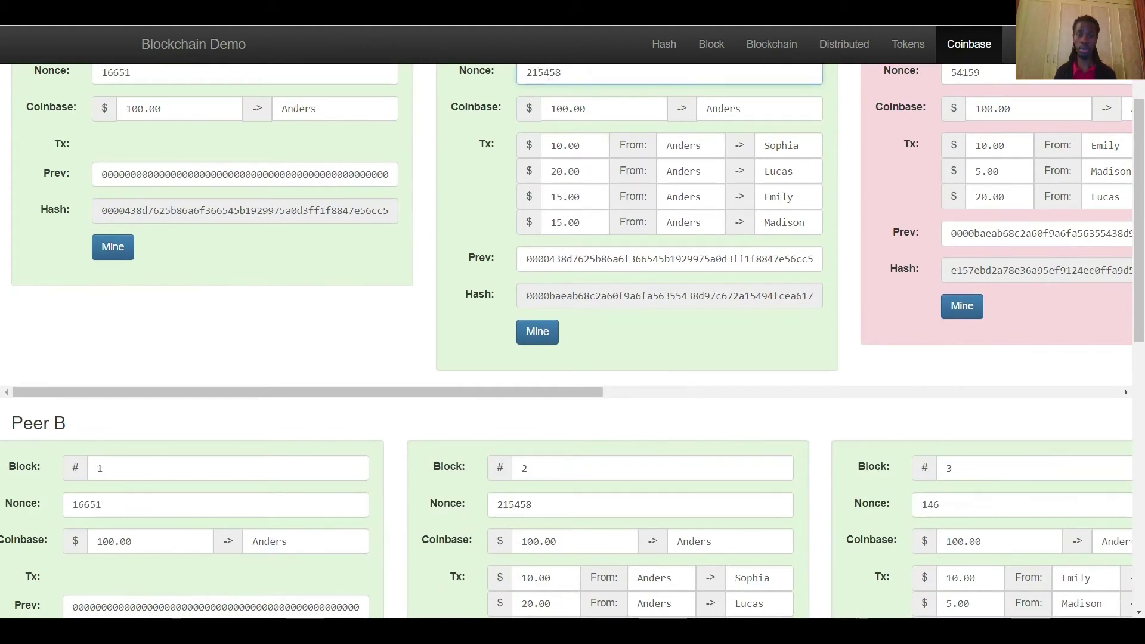
{"action": "left_click", "coordinate": [523, 506]}
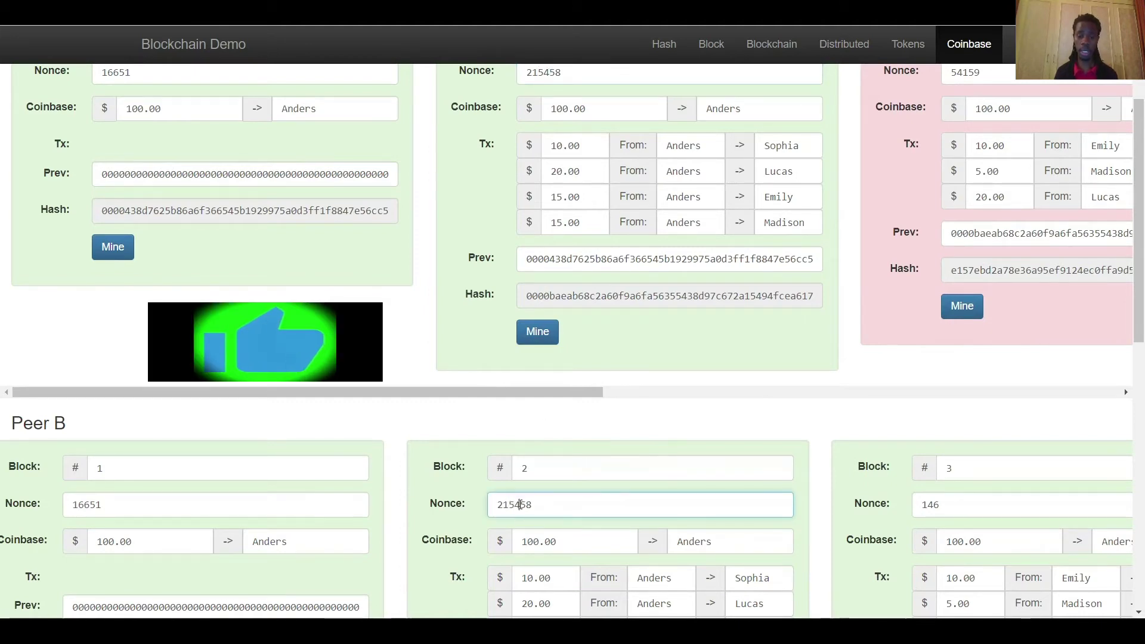
{"action": "scroll", "coordinate": [527, 504], "scroll_direction": "down", "scroll_amount": 5}
{"action": "scroll", "coordinate": [529, 501], "scroll_direction": "down", "scroll_amount": 4}
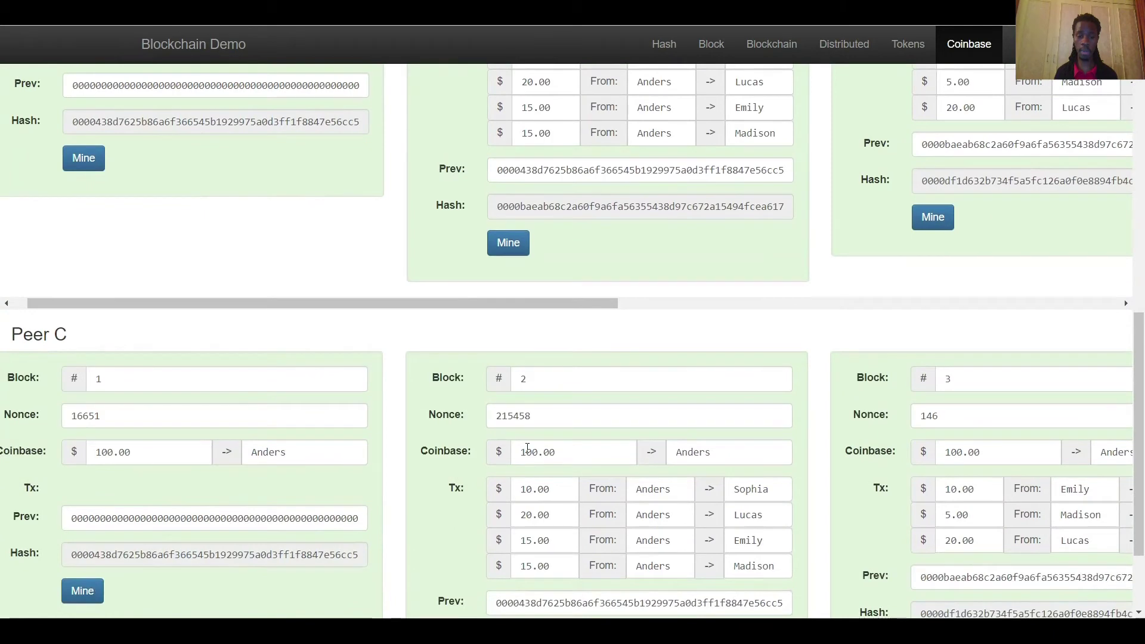
{"action": "left_click", "coordinate": [521, 417]}
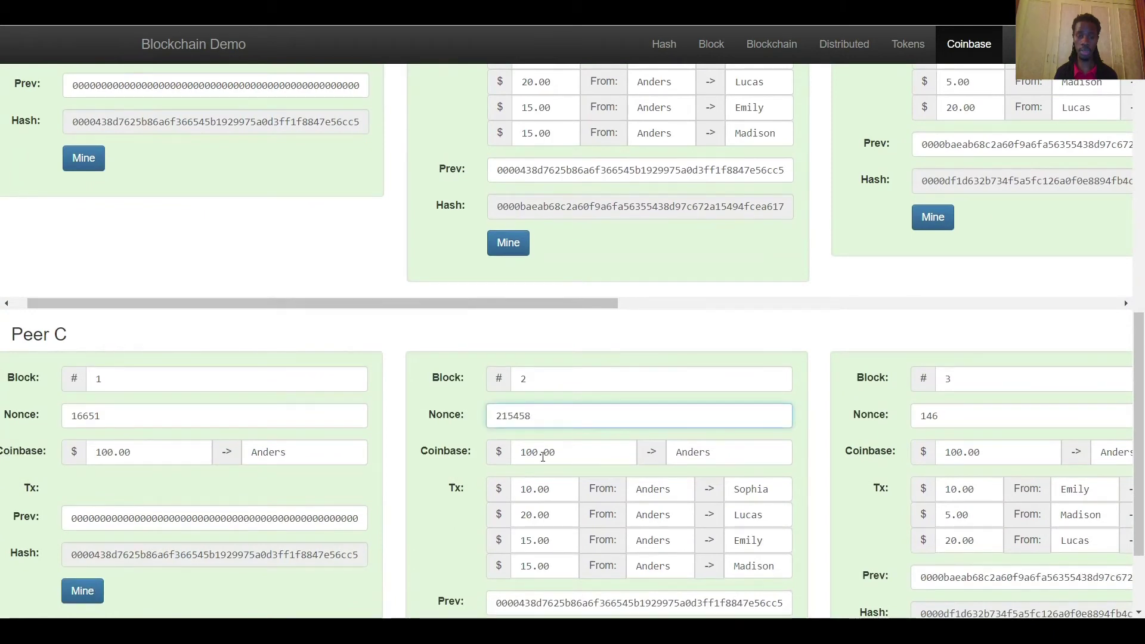
{"action": "scroll", "coordinate": [568, 472], "scroll_direction": "up", "scroll_amount": 6}
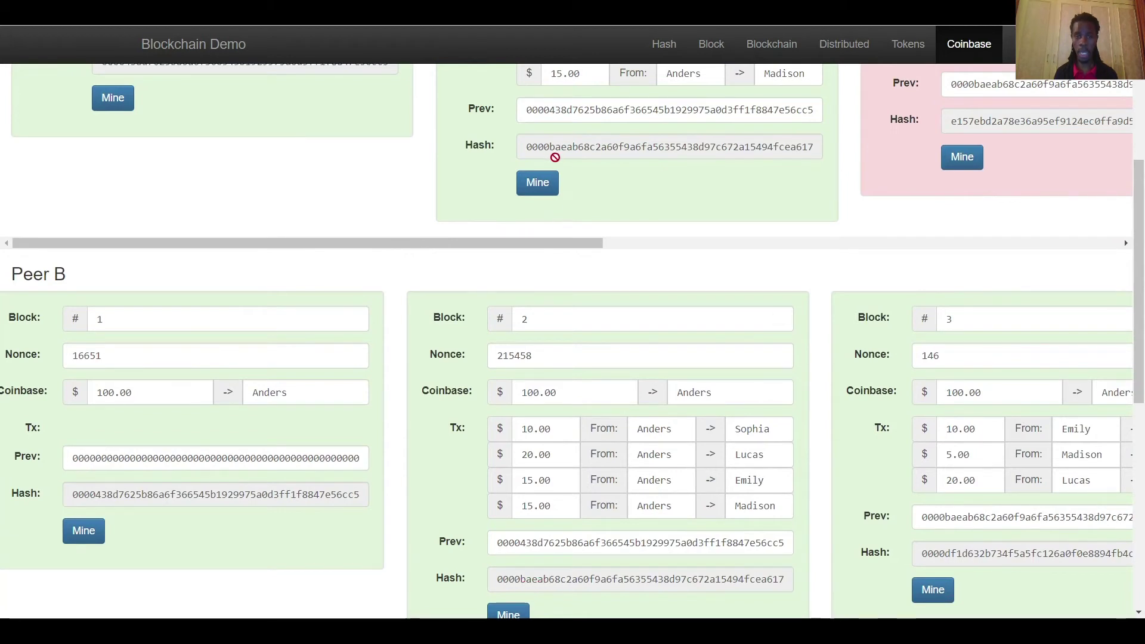
- Re-mine blocks 3 and 4 in Peer A's chain
{"action": "left_click_drag", "start_coordinate": [575, 242], "coordinate": [765, 250]}
{"action": "scroll", "coordinate": [383, 248], "scroll_direction": "up", "scroll_amount": 1}
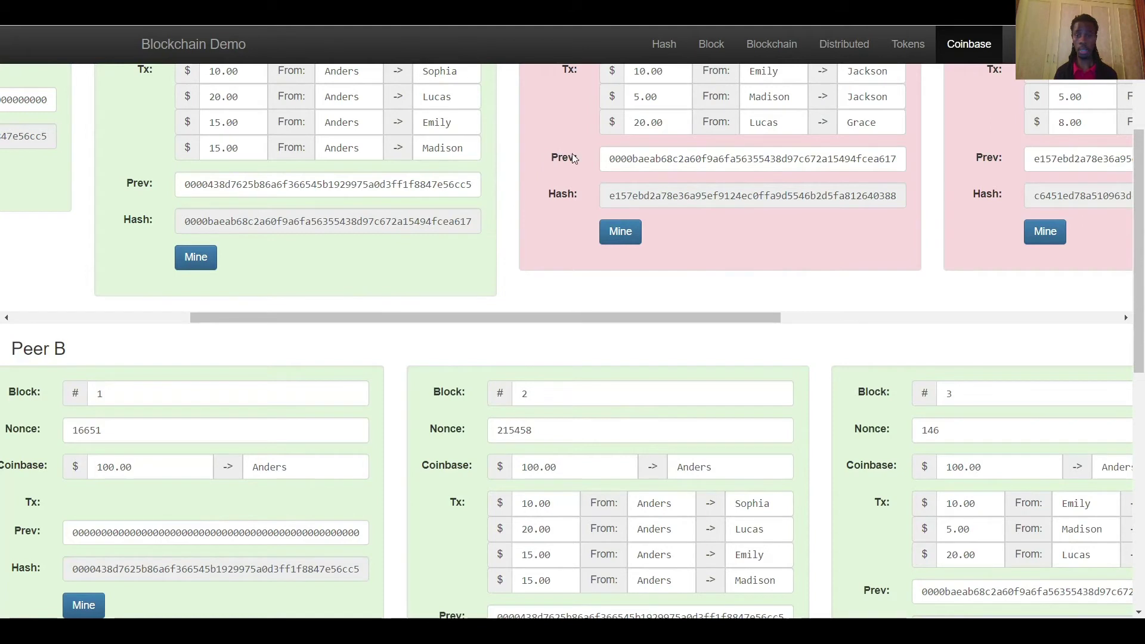
{"action": "left_click_drag", "start_coordinate": [624, 318], "coordinate": [661, 318]}
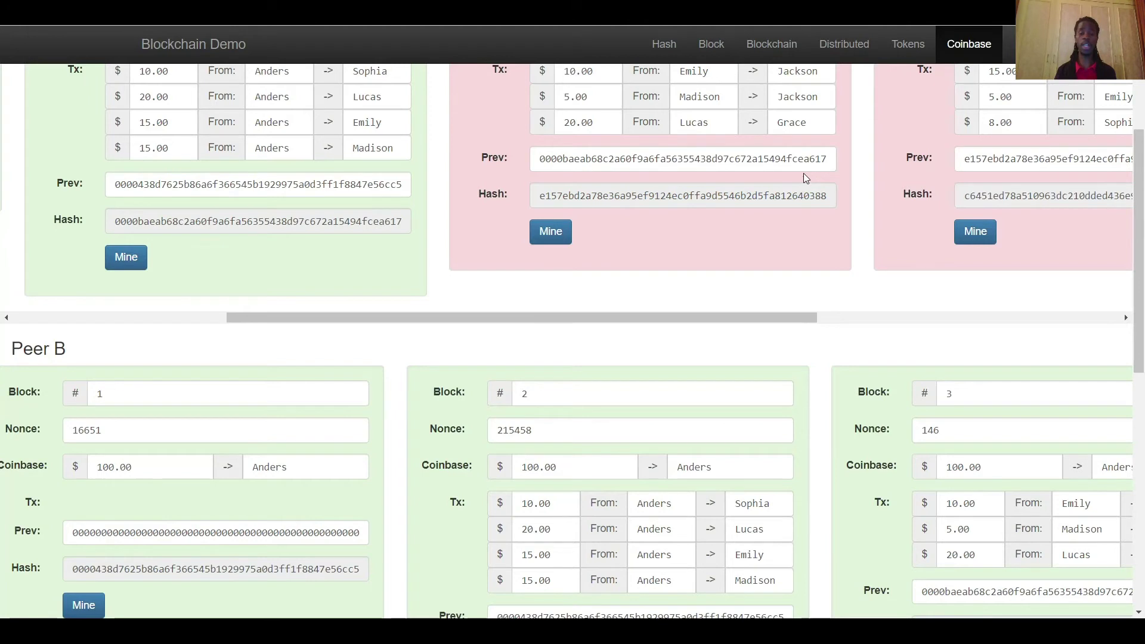
{"action": "left_click", "coordinate": [552, 236]}
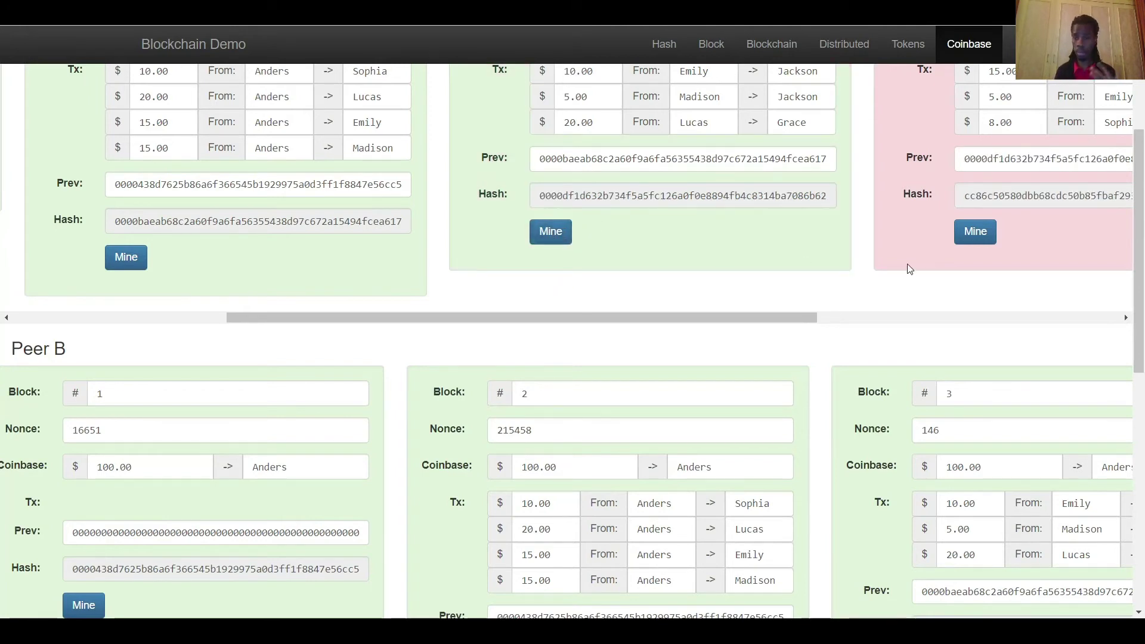
{"action": "left_click", "coordinate": [969, 231]}
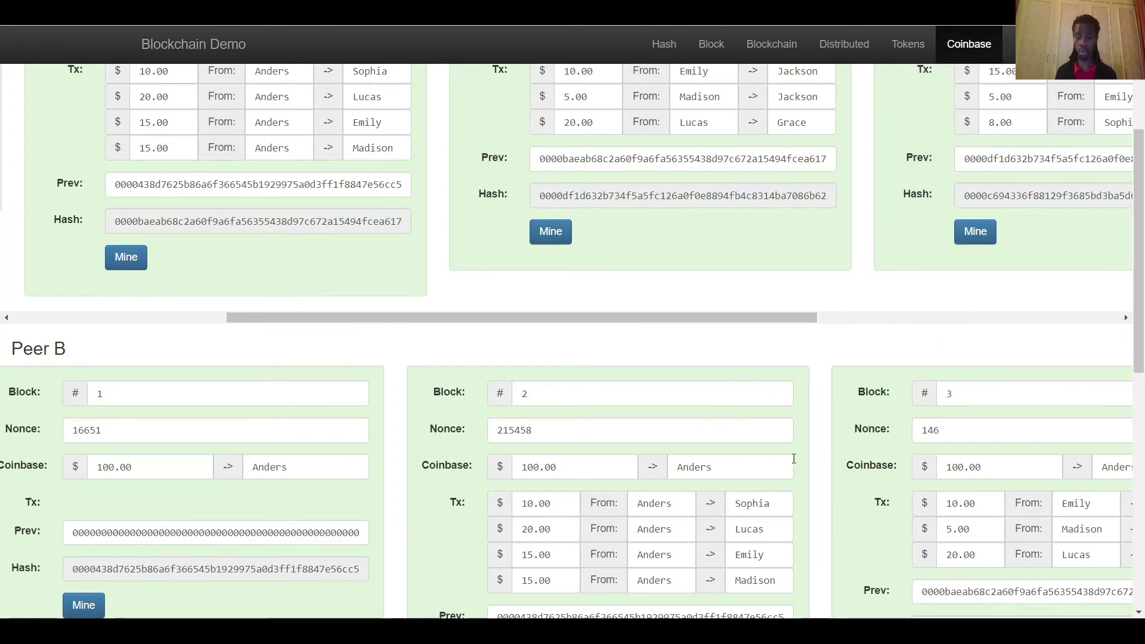
- Compare block 3's nonce and hash between Peer A and Peer B
{"action": "scroll", "coordinate": [789, 460], "scroll_direction": "right", "scroll_amount": 5}
{"action": "scroll", "coordinate": [800, 404], "scroll_direction": "down", "scroll_amount": 4}
{"action": "scroll", "coordinate": [925, 393], "scroll_direction": "up", "scroll_amount": 5}
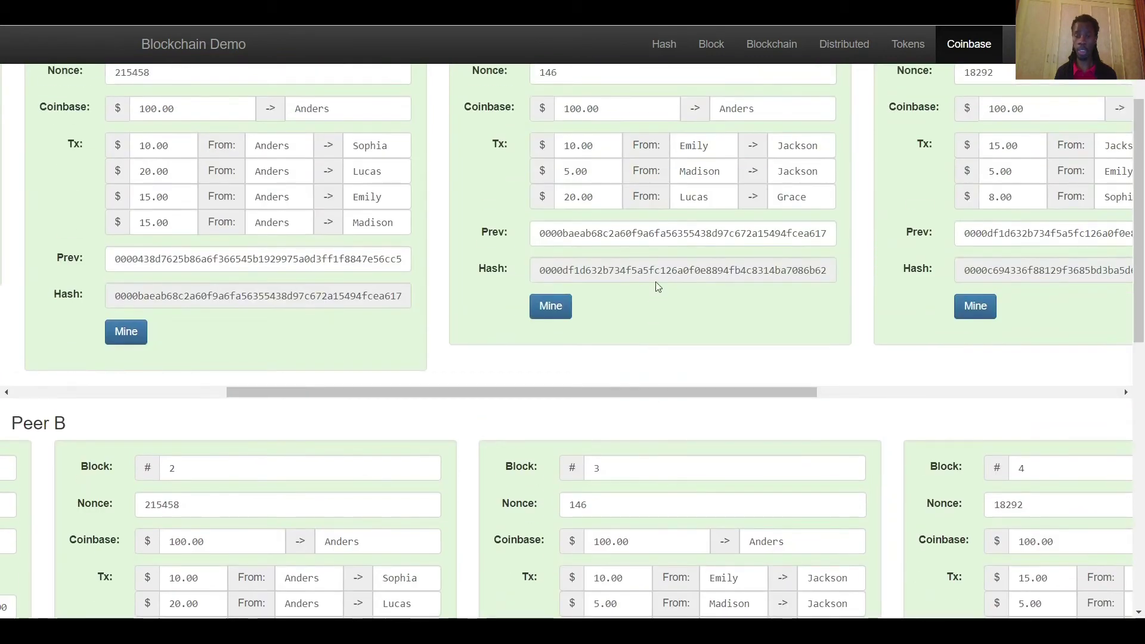
{"action": "scroll", "coordinate": [549, 275], "scroll_direction": "down", "scroll_amount": 1}
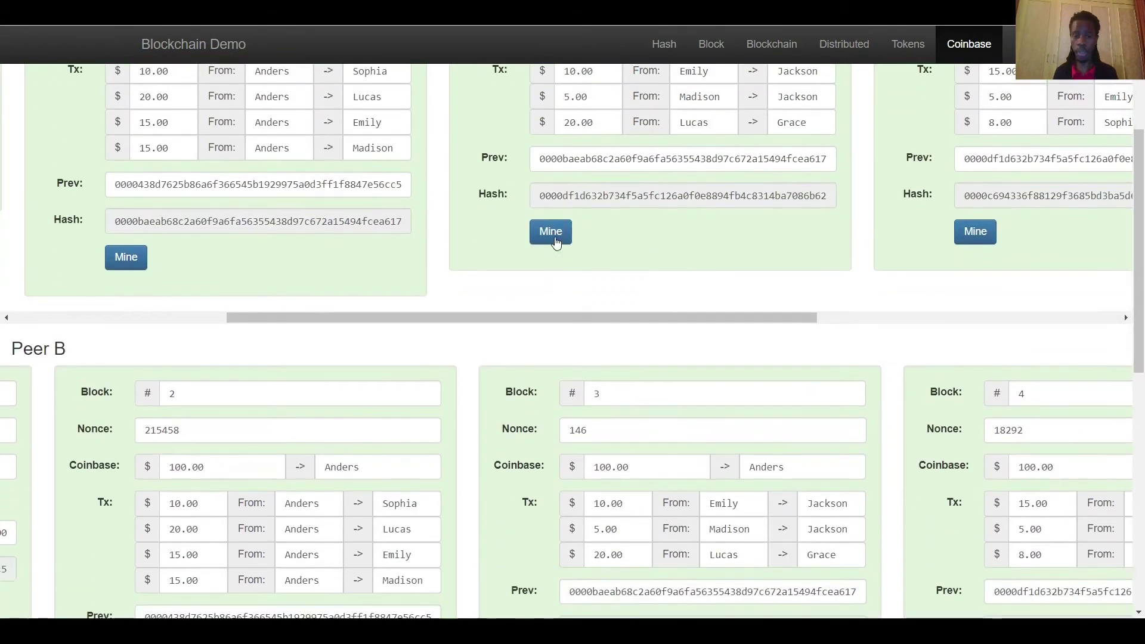
{"action": "scroll", "coordinate": [559, 233], "scroll_direction": "up", "scroll_amount": 3}
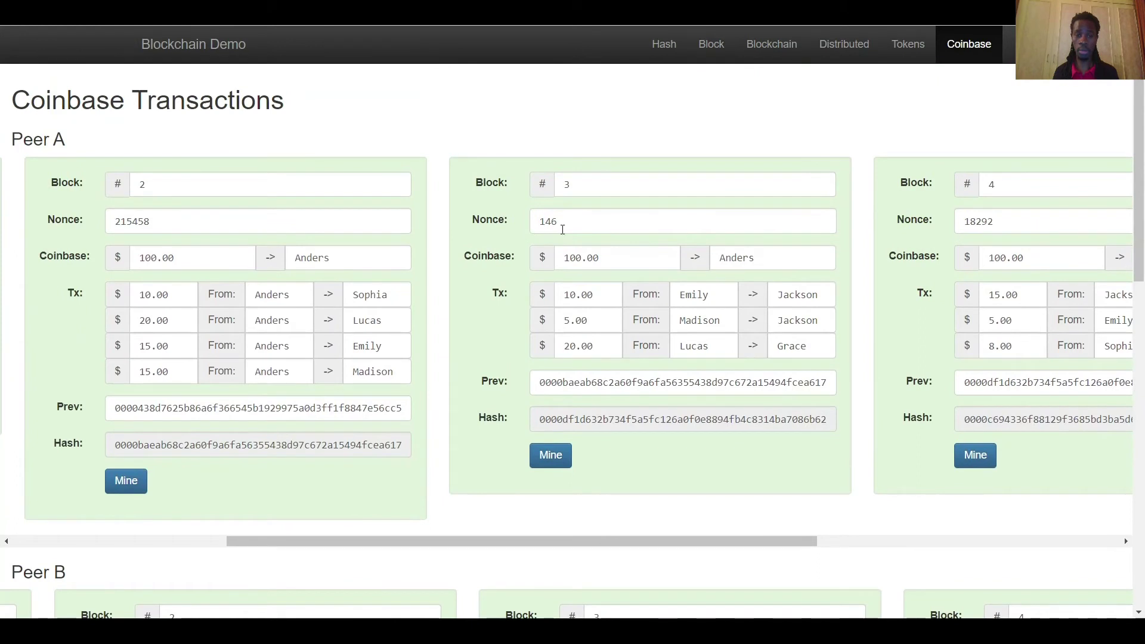
{"action": "scroll", "coordinate": [556, 228], "scroll_direction": "down", "scroll_amount": 3}
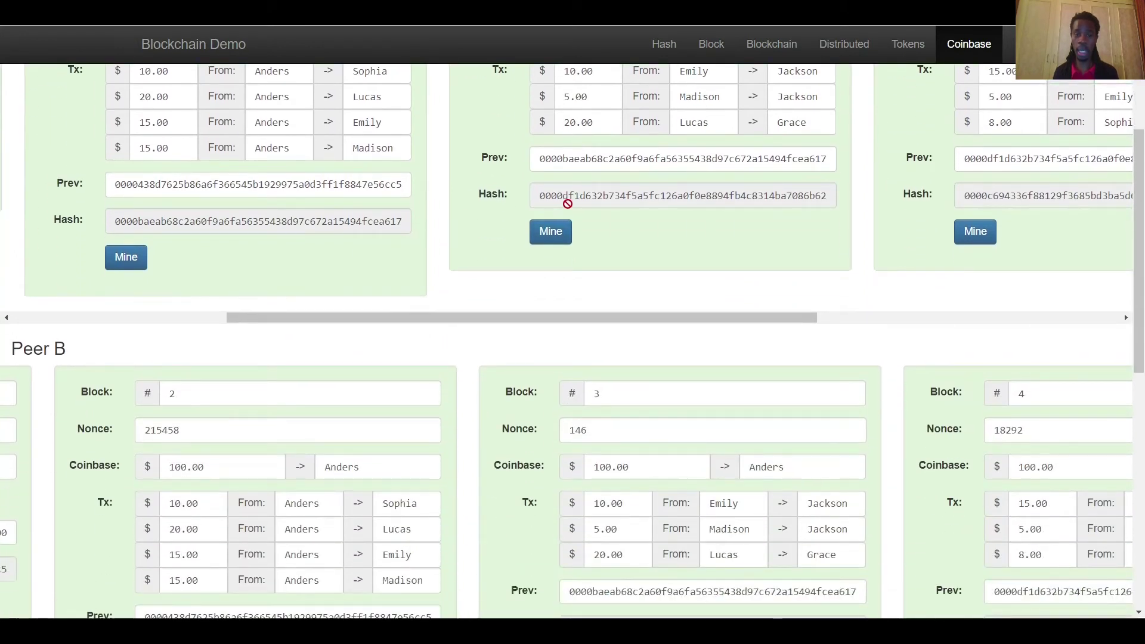
{"action": "scroll", "coordinate": [583, 205], "scroll_direction": "down", "scroll_amount": 2}
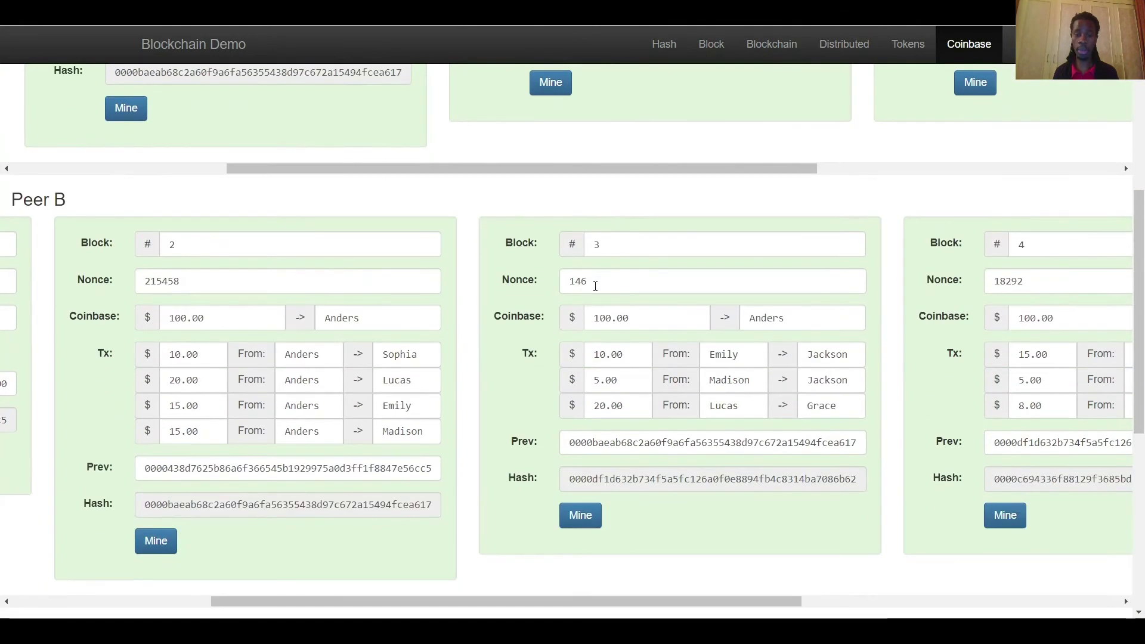
{"action": "scroll", "coordinate": [588, 280], "scroll_direction": "down", "scroll_amount": 2}
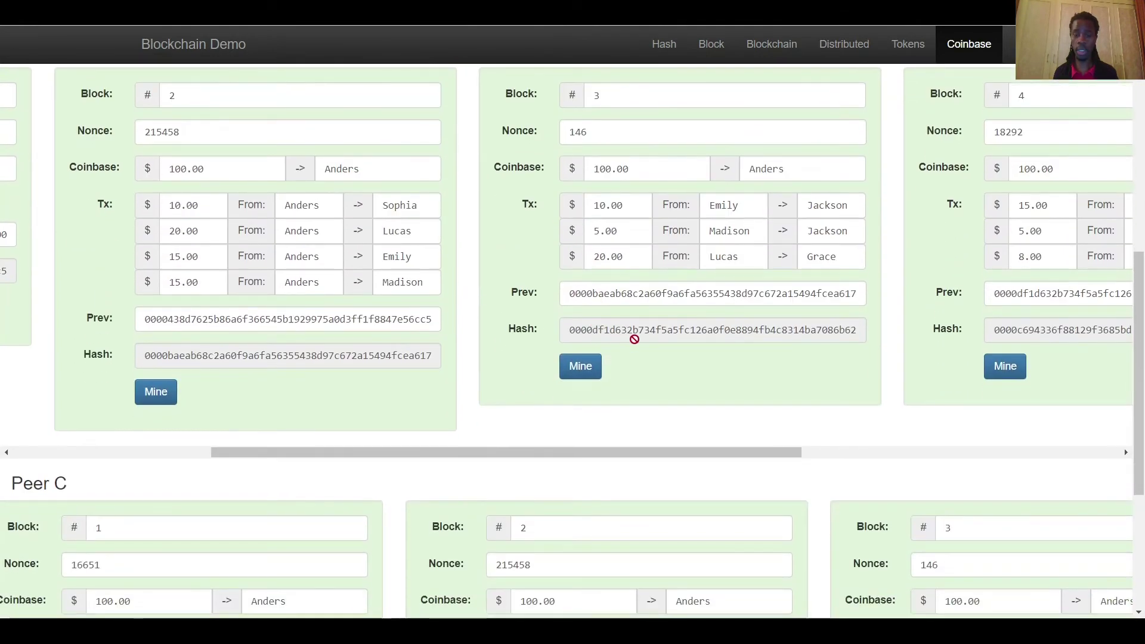
- Re-mine block 5, the last block in Peer A's chain
{"action": "scroll", "coordinate": [1143, 423], "scroll_direction": "up", "scroll_amount": 5}
{"action": "left_click", "coordinate": [820, 356]}
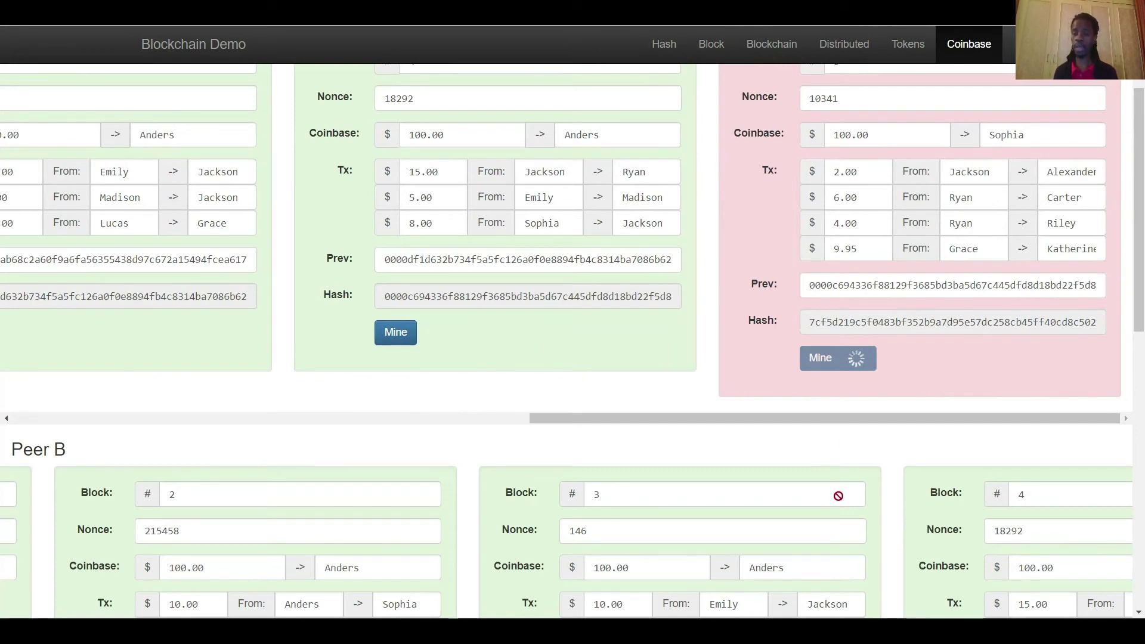
- Compare the nonce of block 5 in Peer B with the one in Peer A's re-mined block 5
{"action": "scroll", "coordinate": [868, 476], "scroll_direction": "down", "scroll_amount": 4}
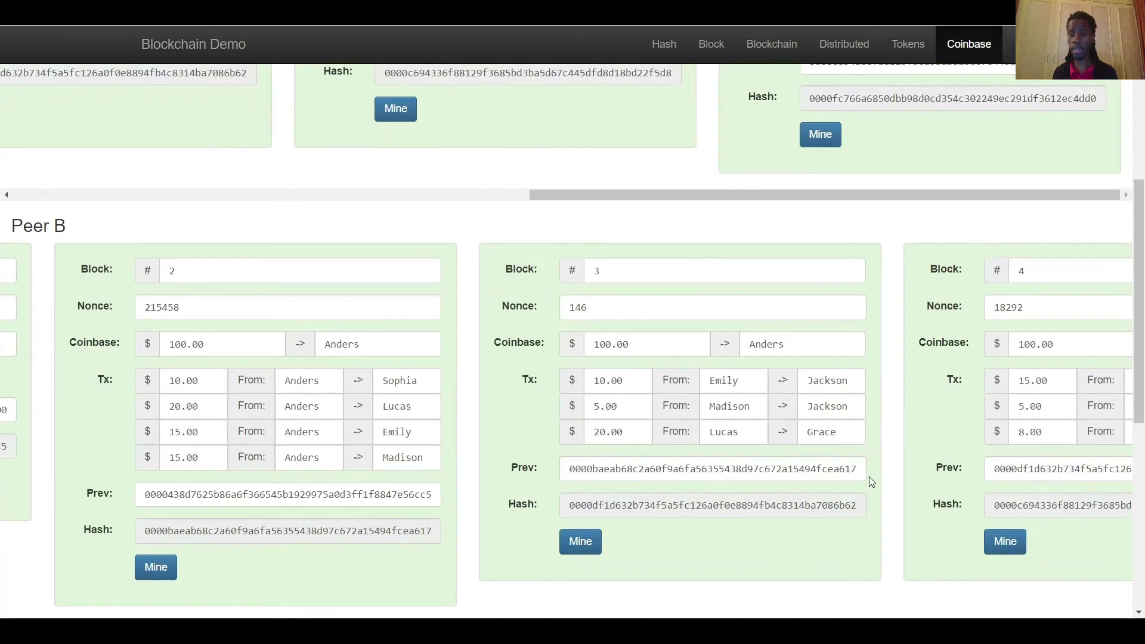
{"action": "scroll", "coordinate": [859, 418], "scroll_direction": "down", "scroll_amount": 1}
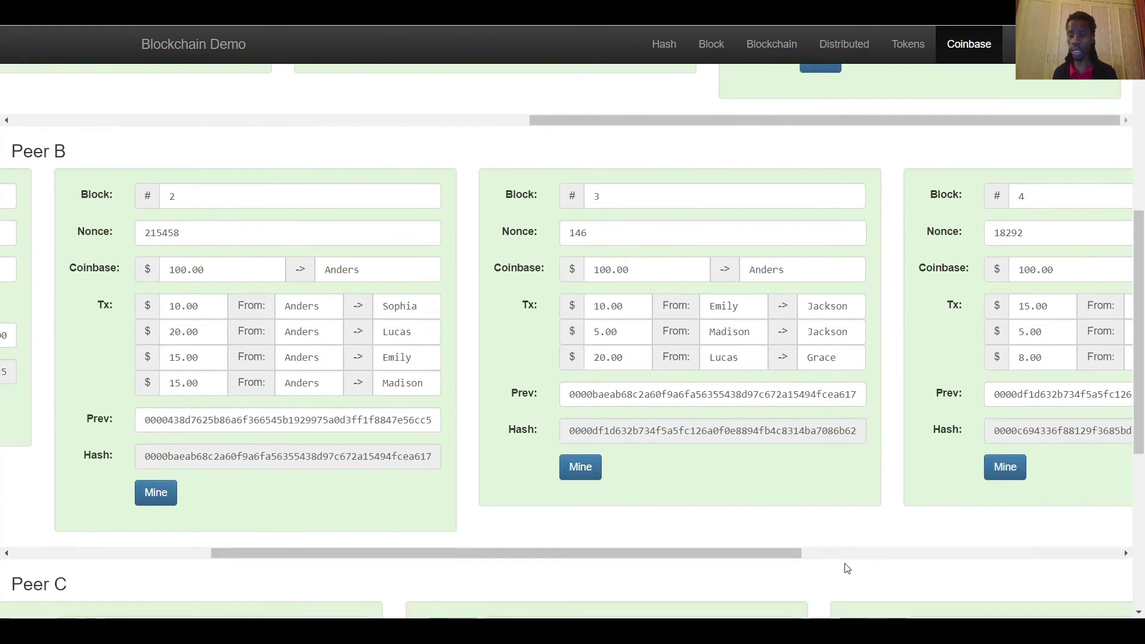
{"action": "left_click_drag", "start_coordinate": [799, 557], "coordinate": [828, 603]}
{"action": "scroll", "coordinate": [828, 602], "scroll_direction": "up", "scroll_amount": 3}
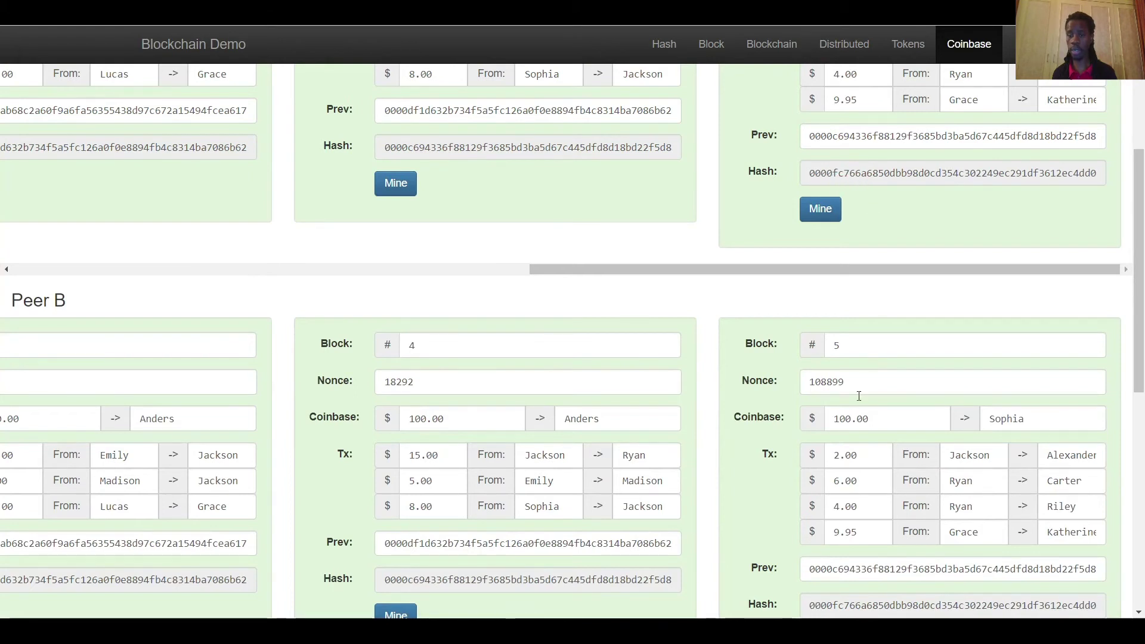
{"action": "scroll", "coordinate": [859, 396], "scroll_direction": "up", "scroll_amount": 1}
{"action": "left_click", "coordinate": [826, 462]}
{"action": "scroll", "coordinate": [850, 471], "scroll_direction": "up", "scroll_amount": 1}
{"action": "left_click", "coordinate": [827, 98]}
{"action": "scroll", "coordinate": [691, 360], "scroll_direction": "up", "scroll_amount": 2}
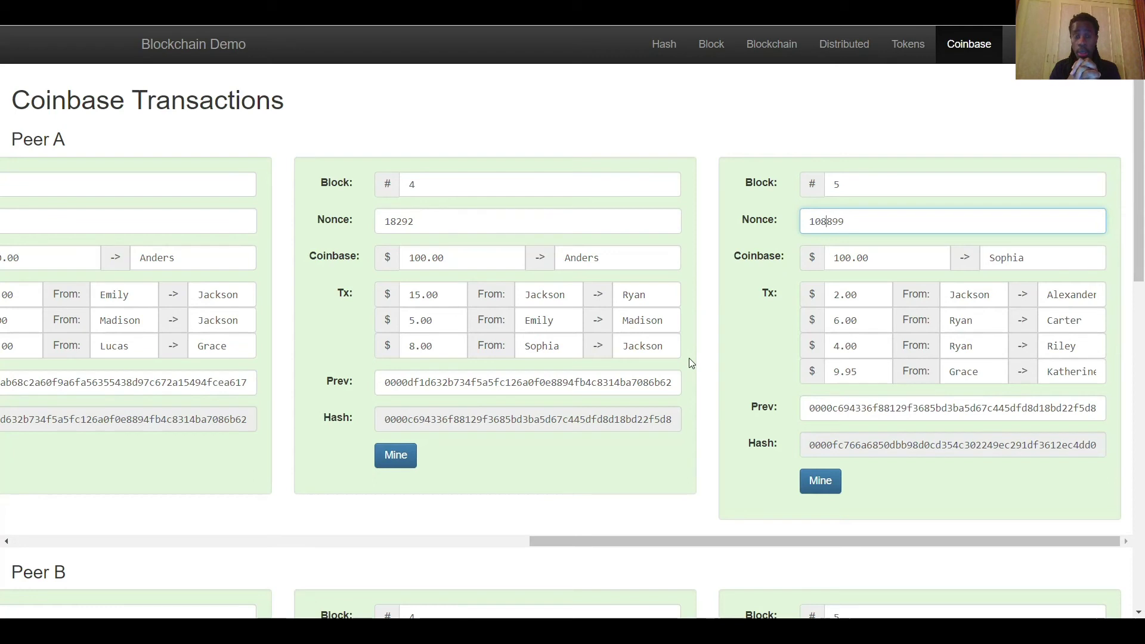
{"action": "left_click", "coordinate": [690, 362]}
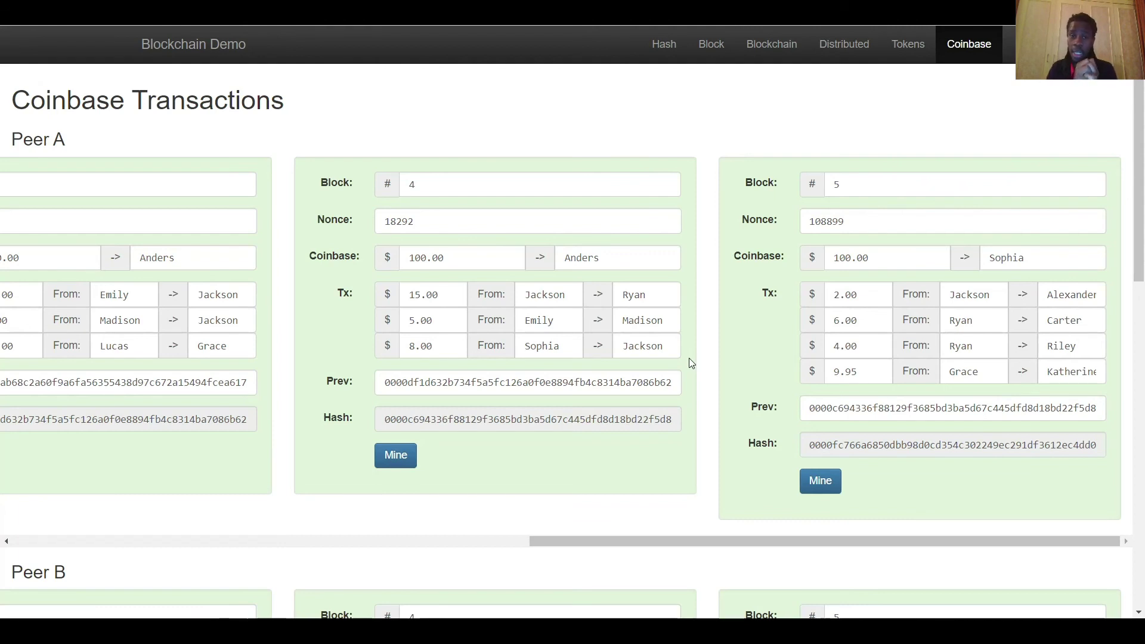
{"action": "key", "text": "Tab"}
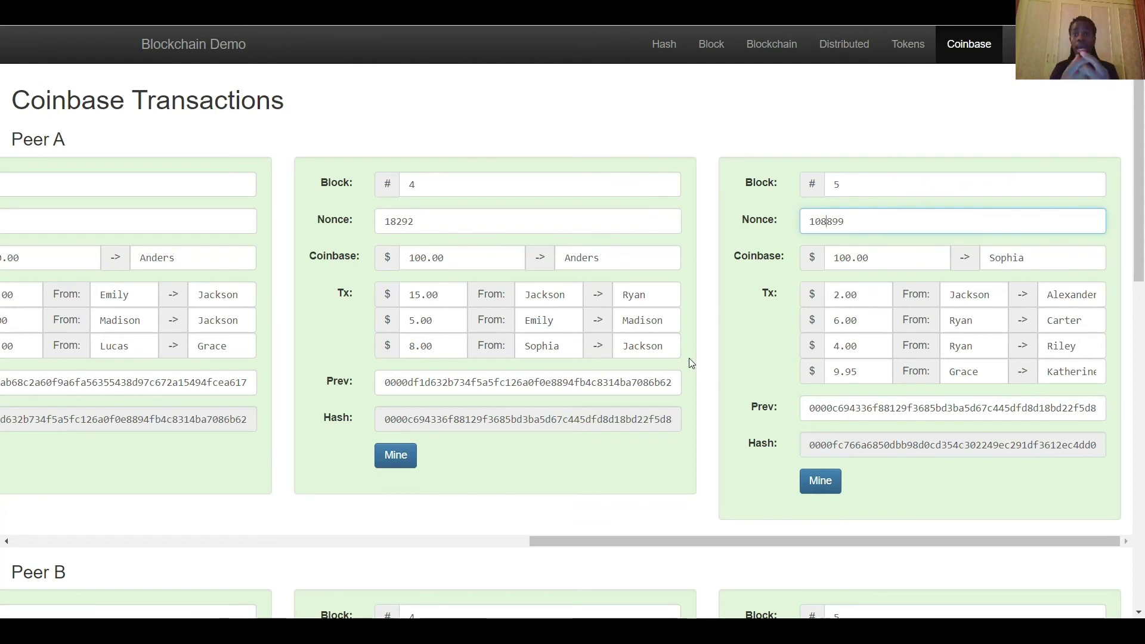